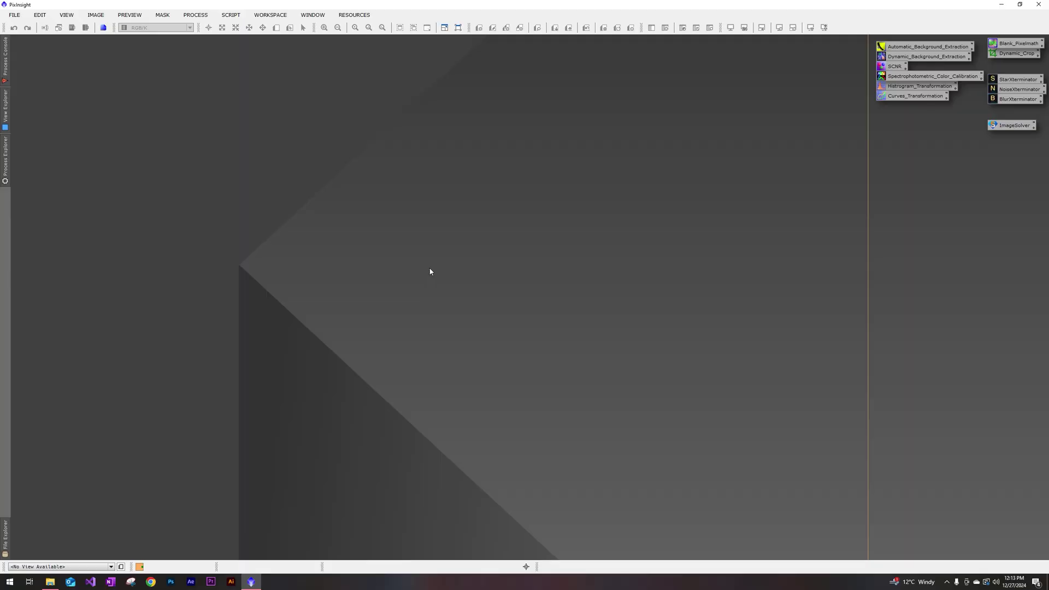
Step: Launch Blink from the process list and load every Eastern Veil FITS light sub into it
left_click(197, 18)
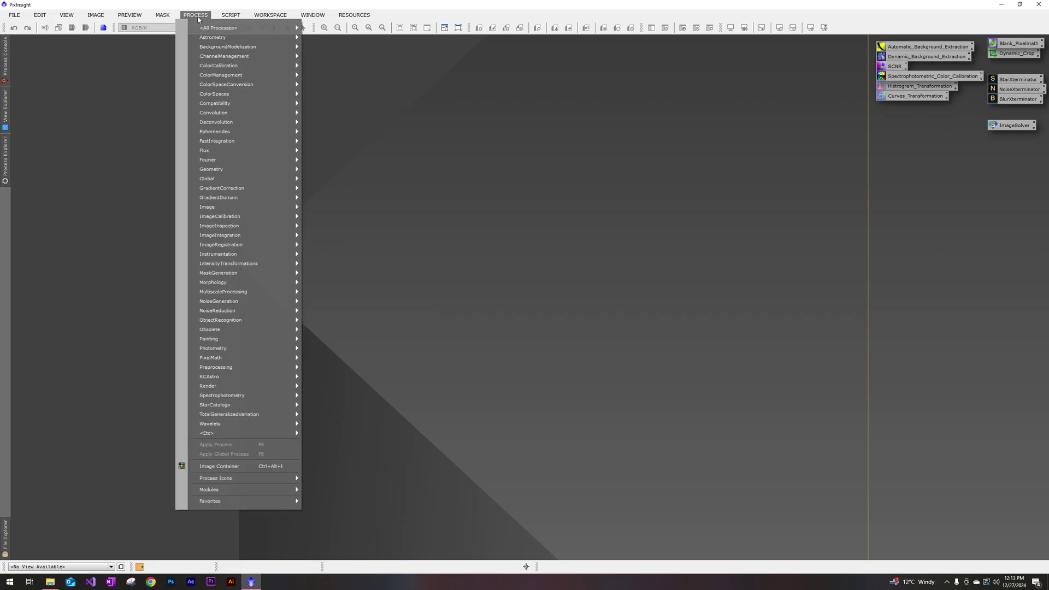
mouse_move(230, 28)
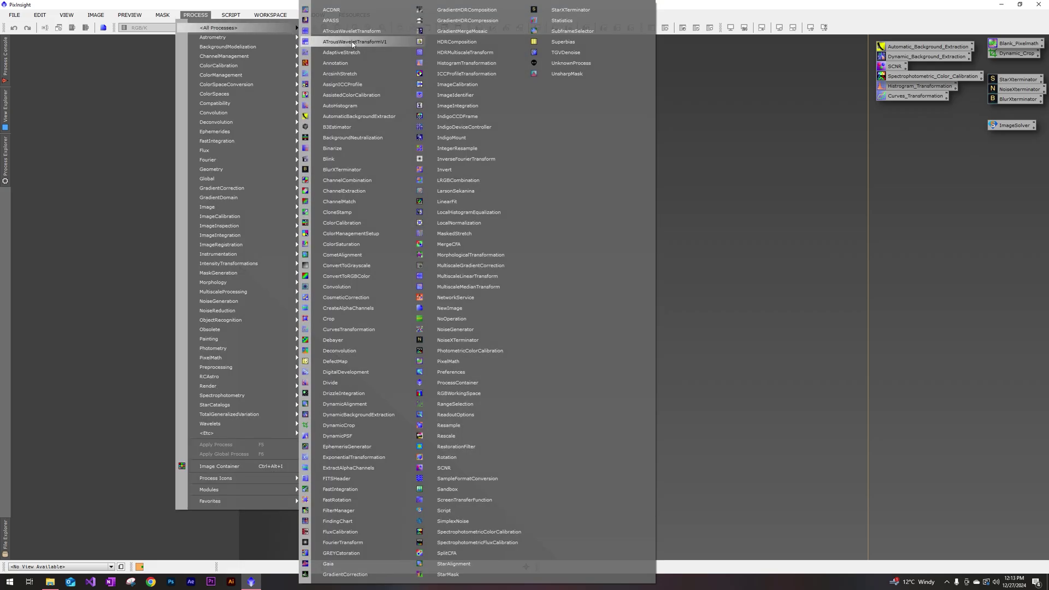
left_click(336, 160)
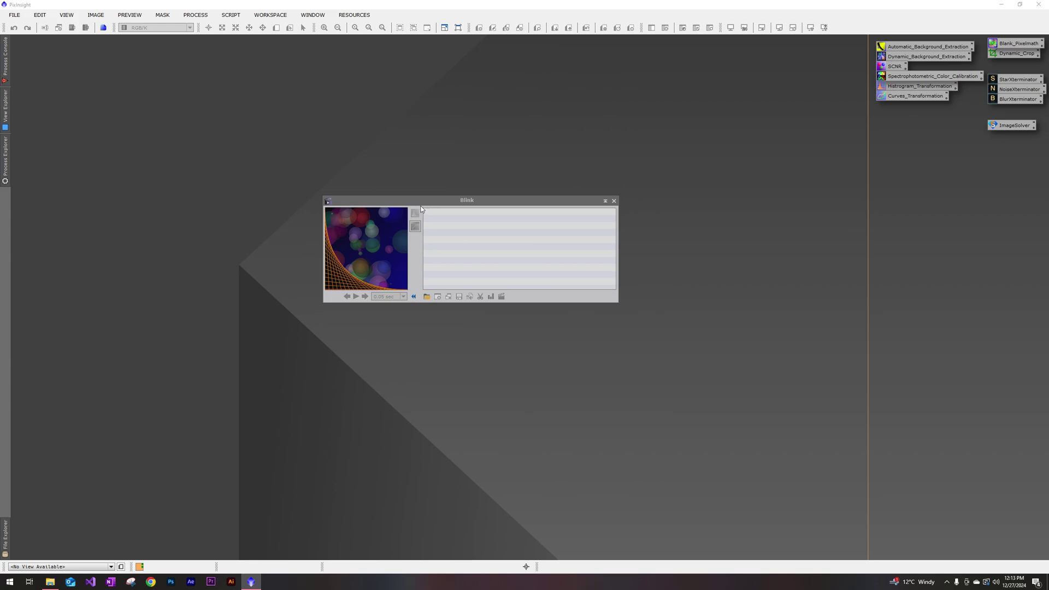
left_click_drag(422, 201, 461, 186)
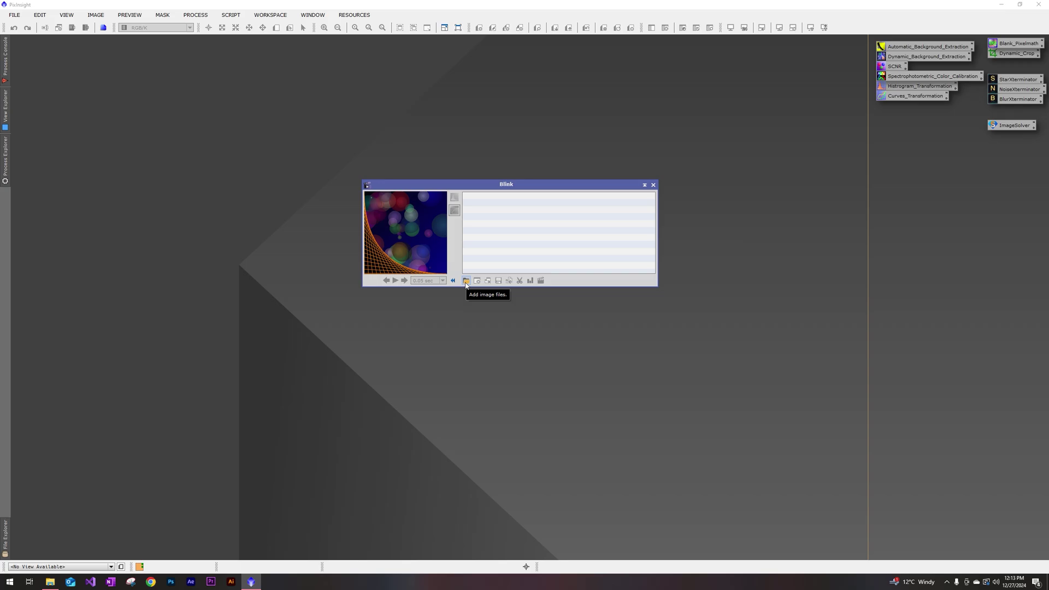
left_click(466, 282)
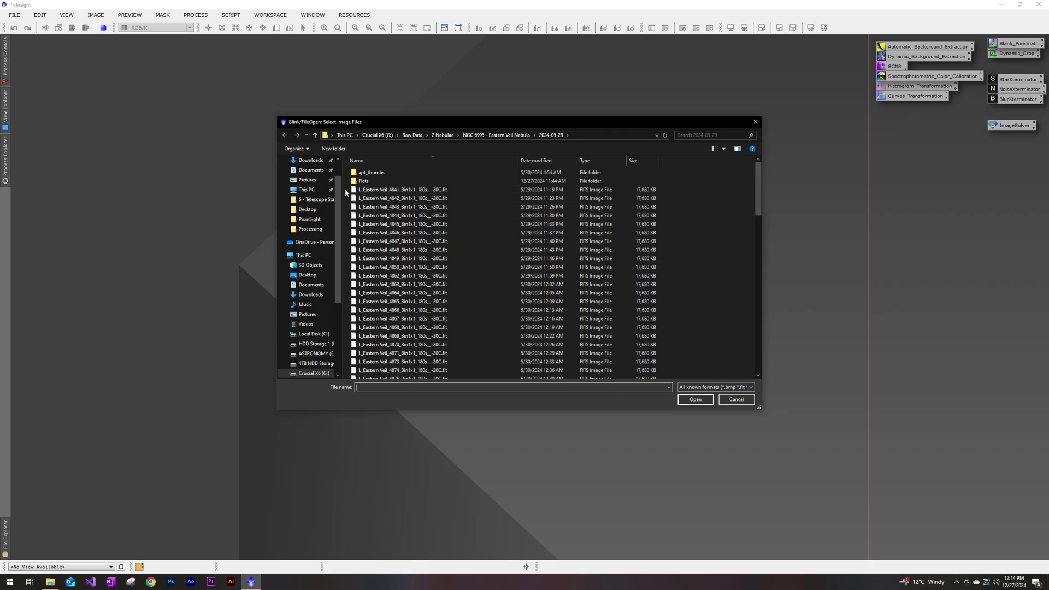
left_click_drag(345, 188, 470, 402)
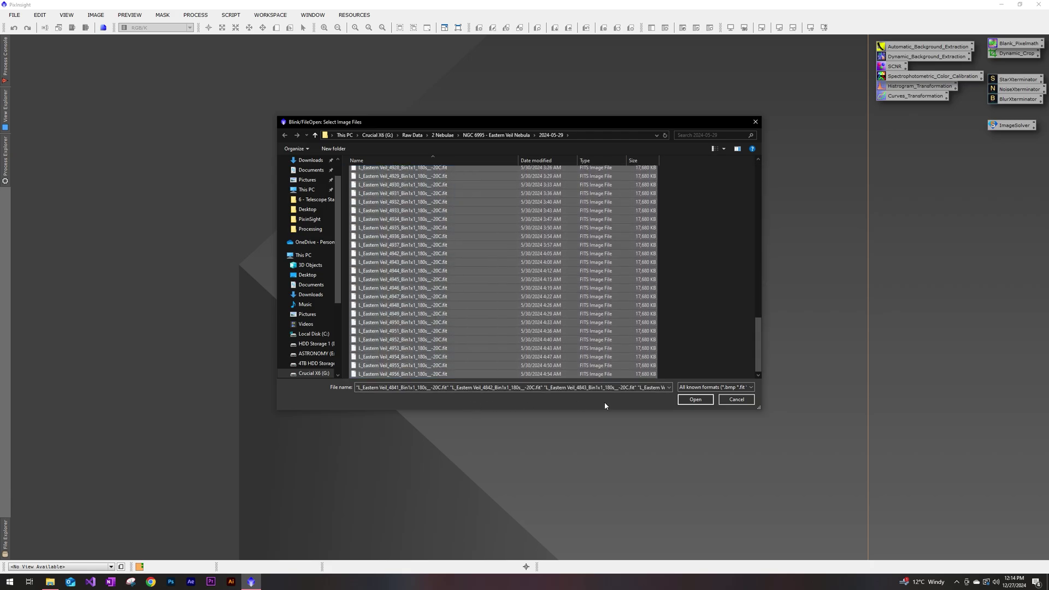
left_click(689, 401)
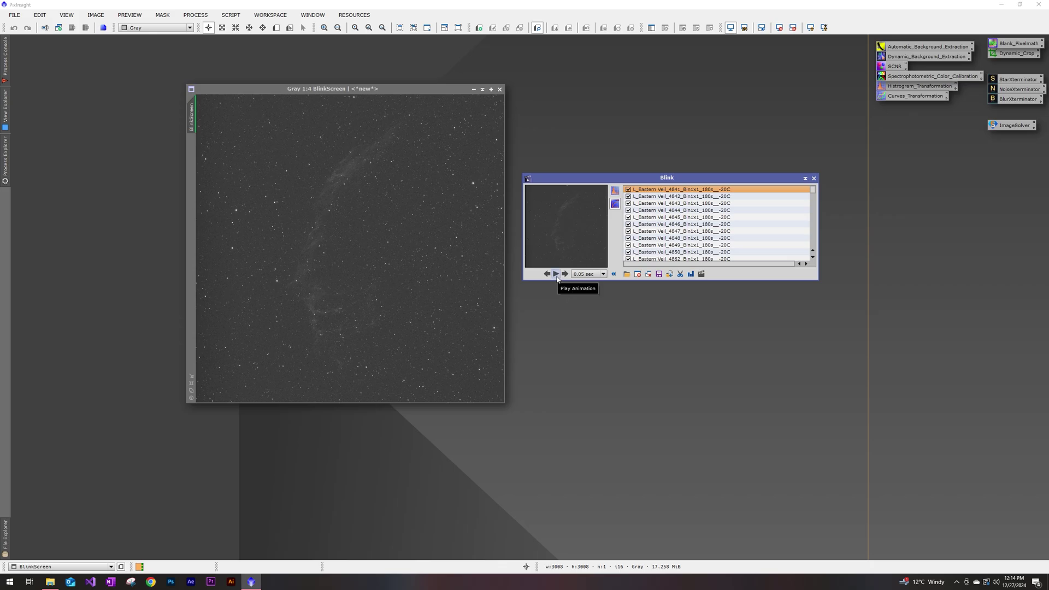
Step: Play the loaded Eastern Veil subs as a Blink animation at 0.05 sec per frame
left_click(556, 274)
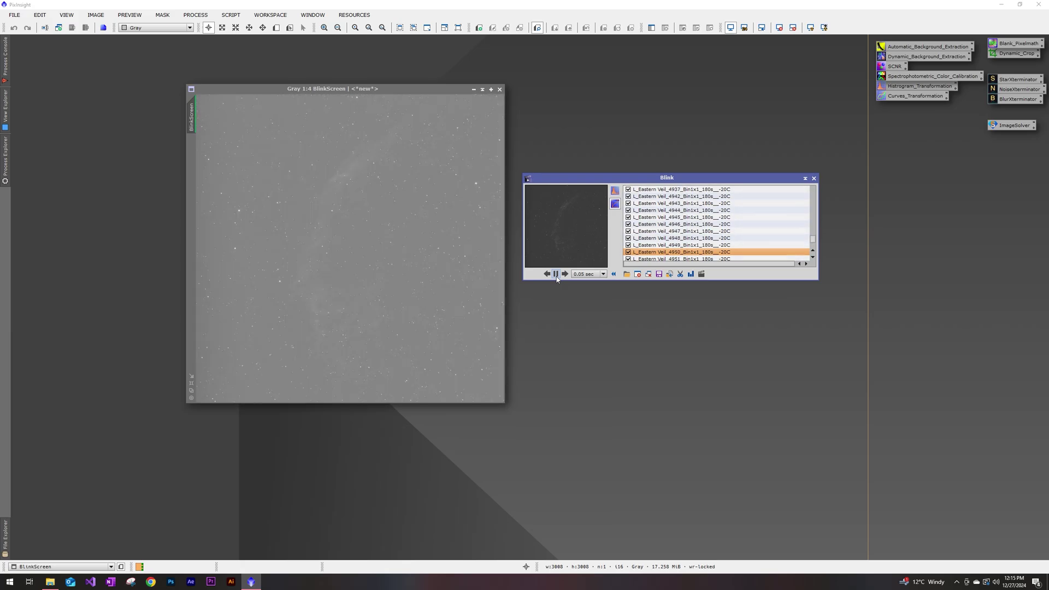
Step: Pause playback and step through subs 4936–4947 to find where frames turn washed-out
left_click(556, 278)
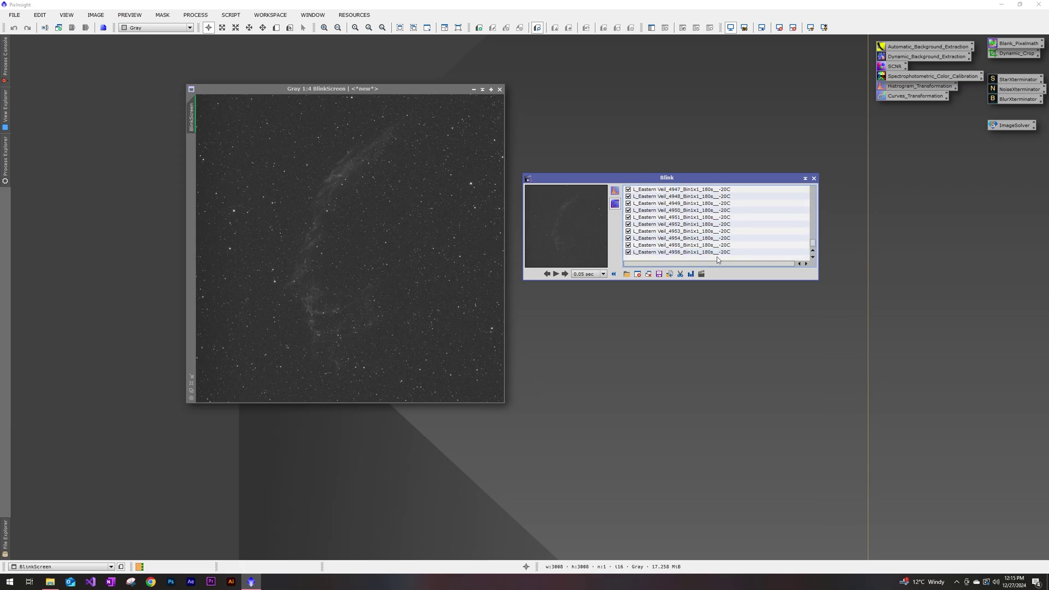
left_click(717, 253)
scroll(682, 230, "up", 2)
left_click(654, 238)
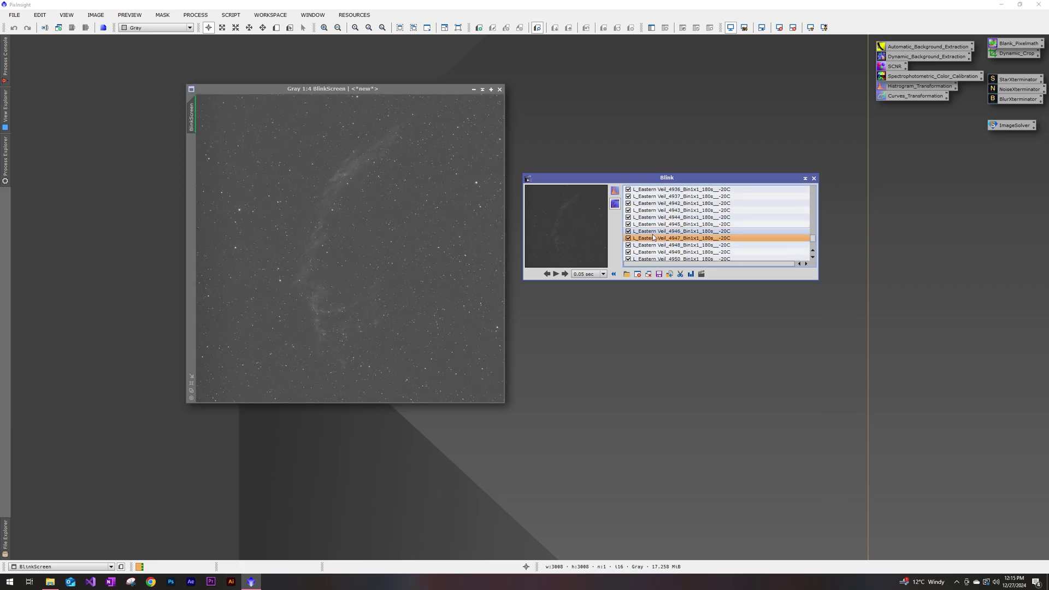
left_click(654, 231)
left_click(654, 224)
left_click(653, 217)
left_click(653, 211)
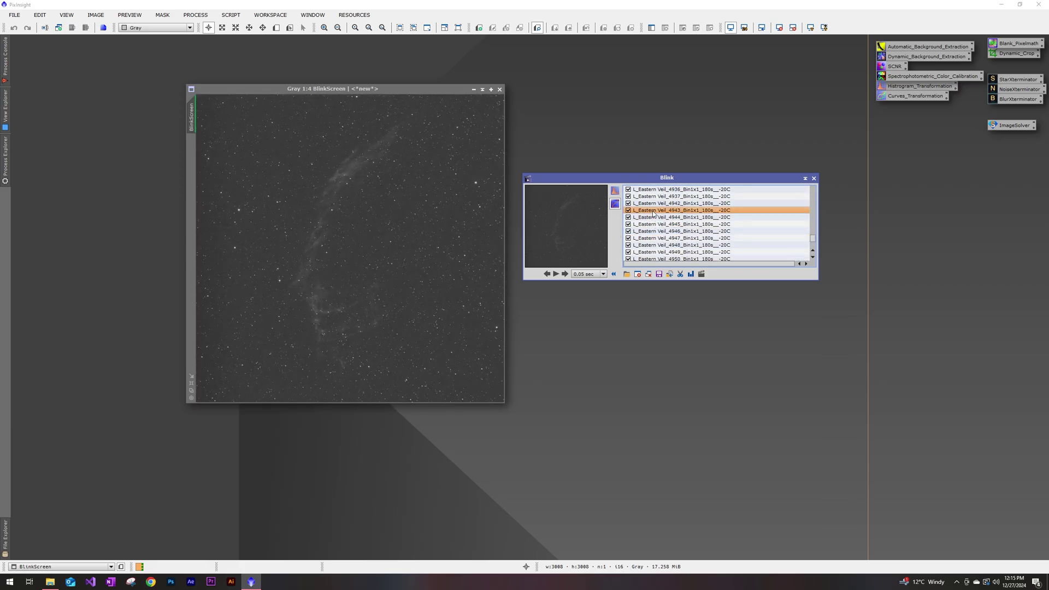
scroll(652, 212, "up", 3)
left_click(651, 210)
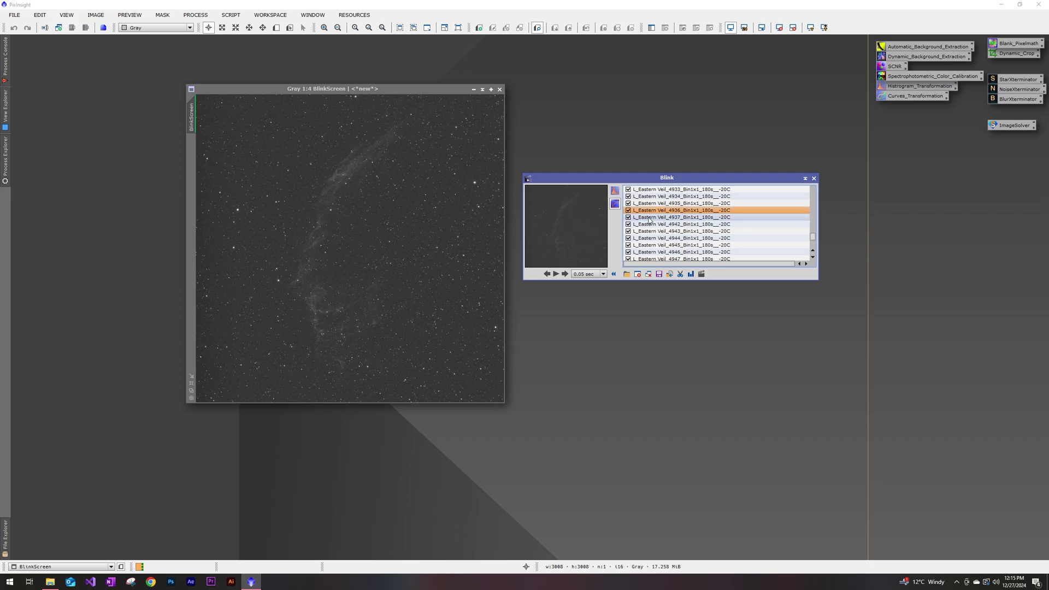
left_click(648, 218)
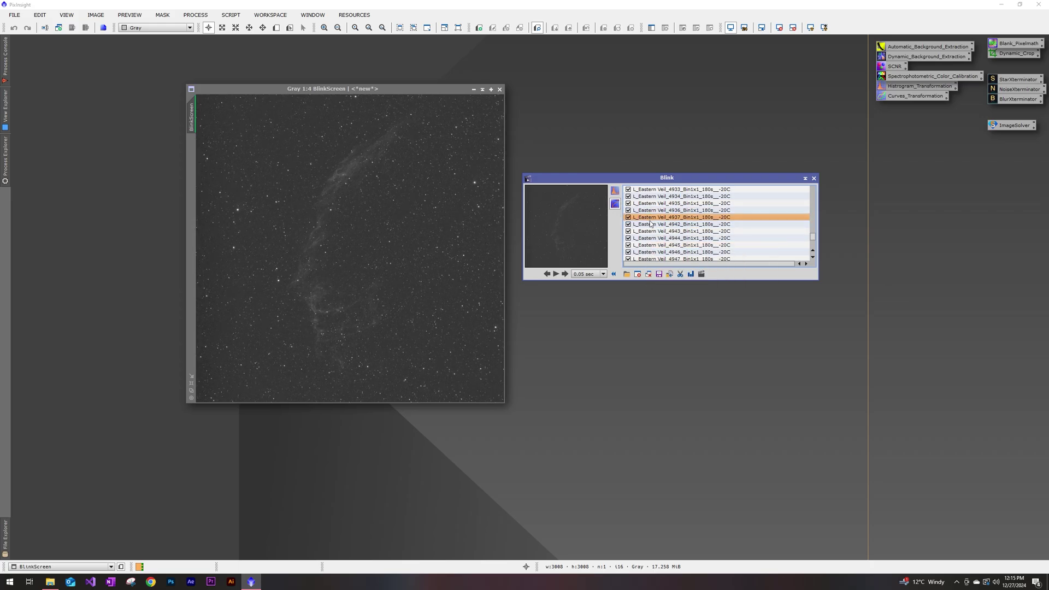
left_click(650, 224)
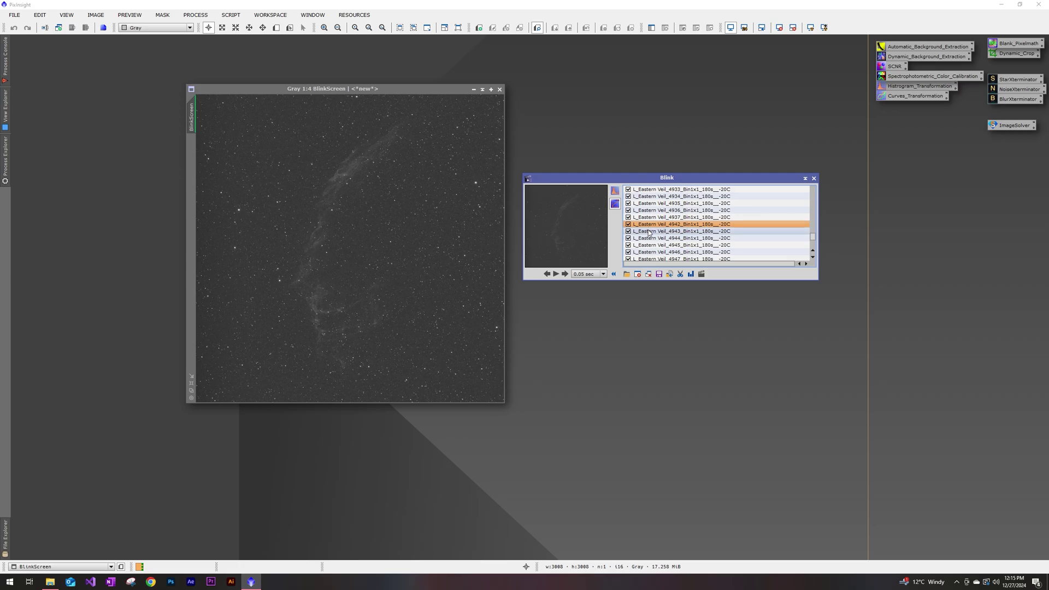
left_click(650, 246)
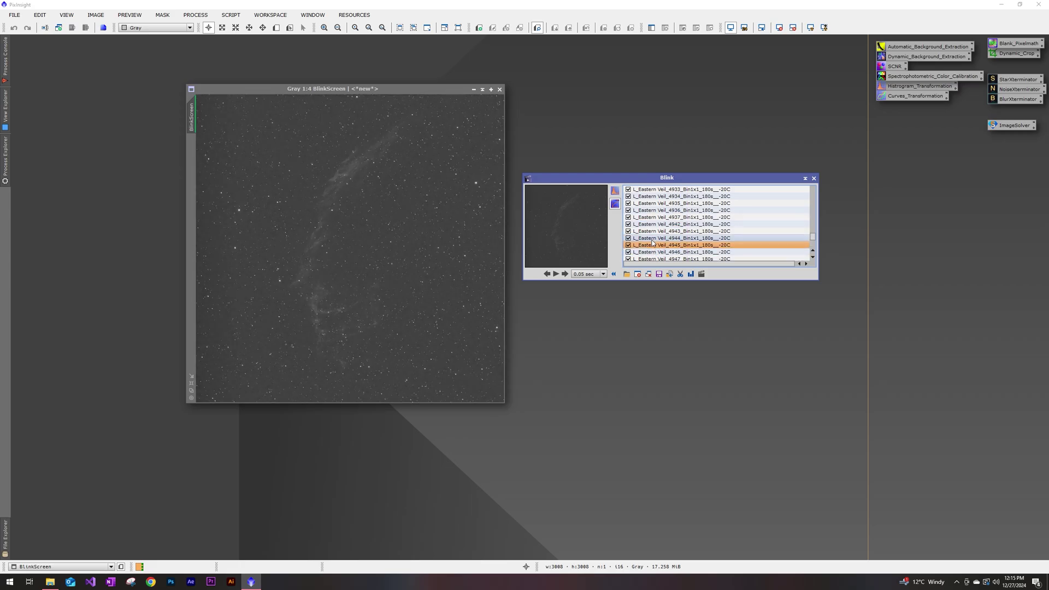
Step: Uncheck the washed-out subs from 4944 onward
left_click(676, 240)
key("space")
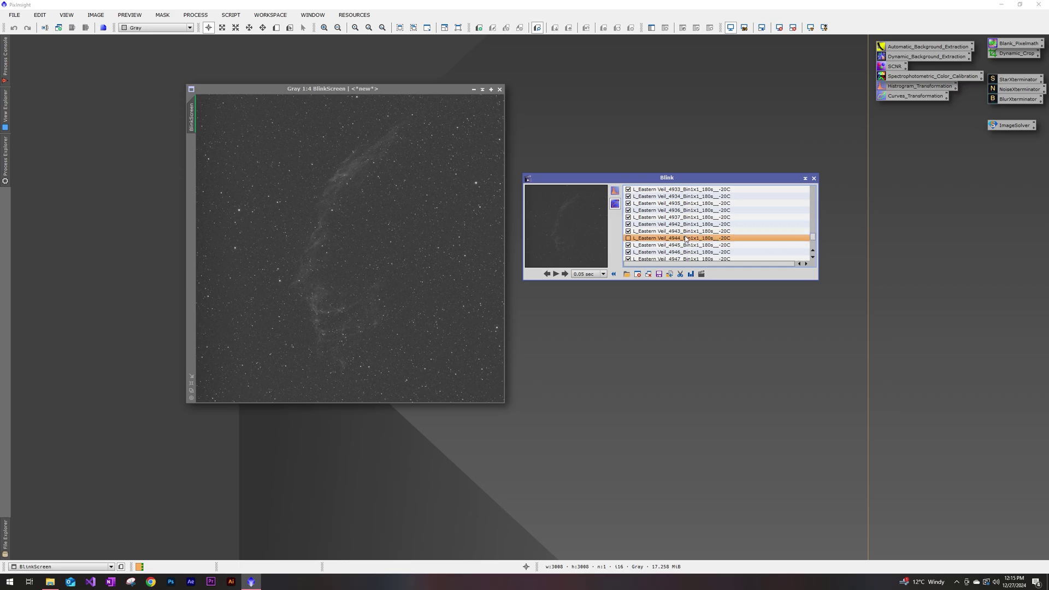
scroll(677, 229, "down", 2)
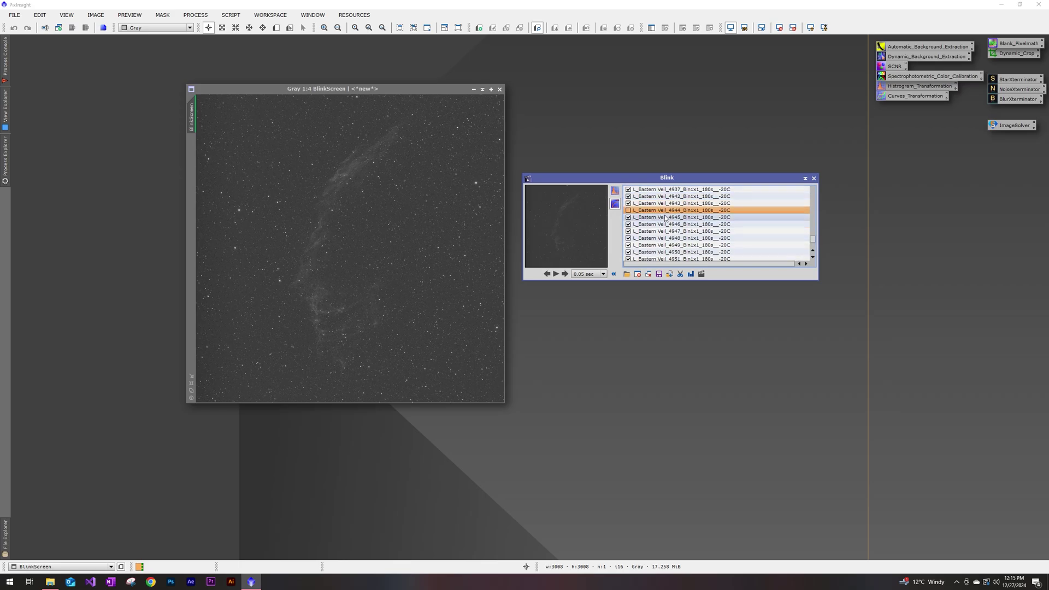
left_click(665, 218)
key("space")
left_click(678, 226)
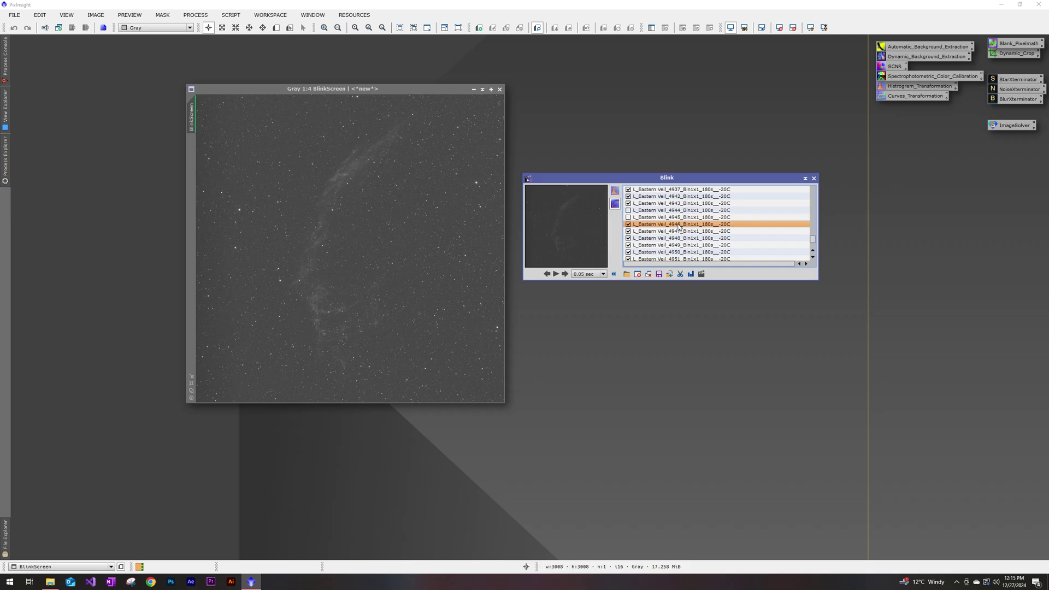
key("space")
scroll(677, 230, "down", 2)
left_click(641, 246)
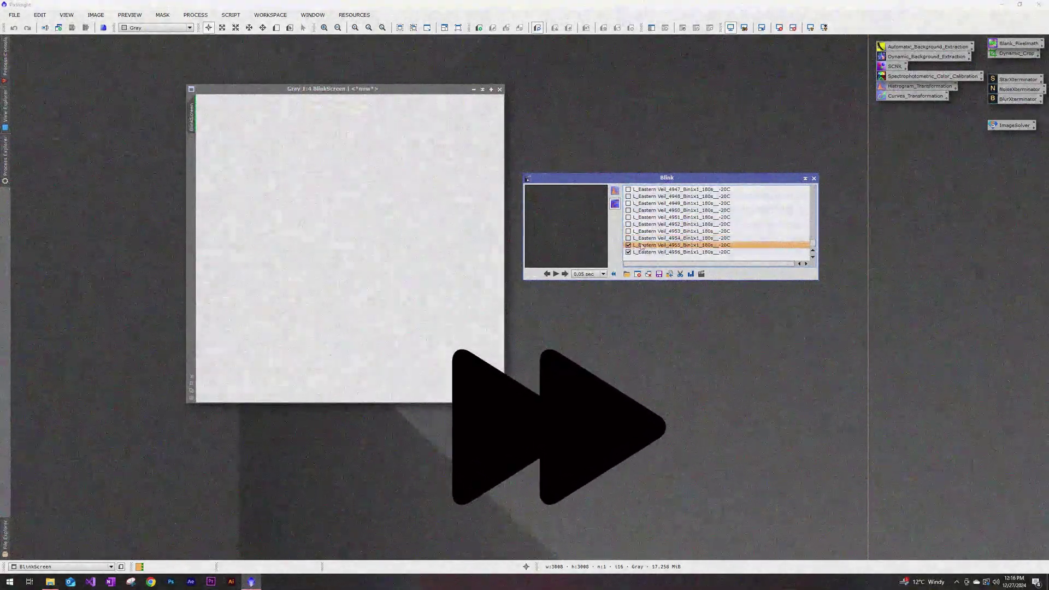
Step: Select the rejected subs and close them, leaving the list ending at 4943
left_click(664, 220)
left_click(663, 205)
scroll(664, 204, "up", 2)
left_click_drag(664, 196, 664, 260)
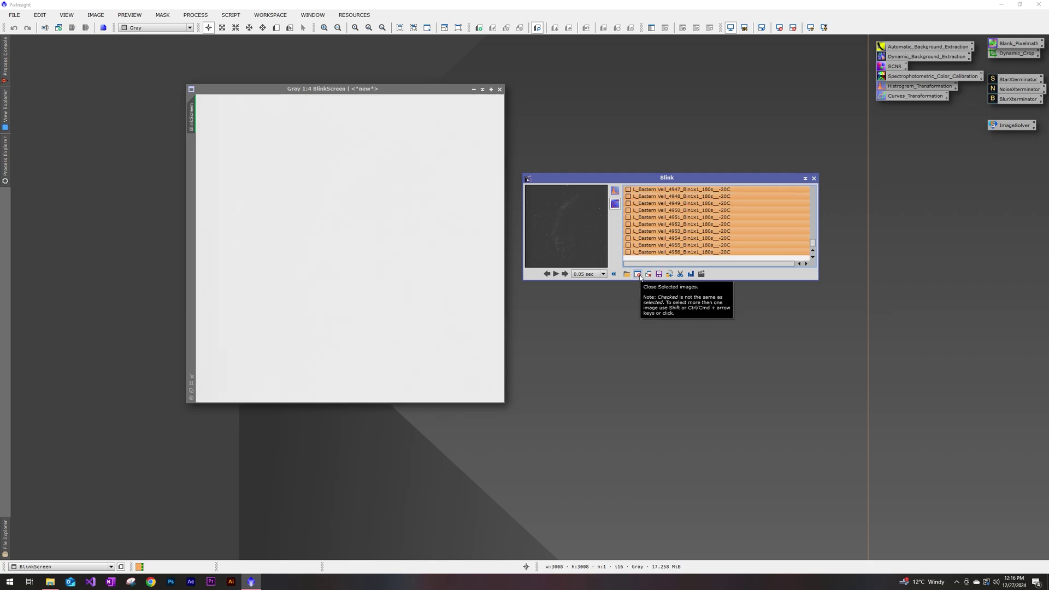
left_click(638, 275)
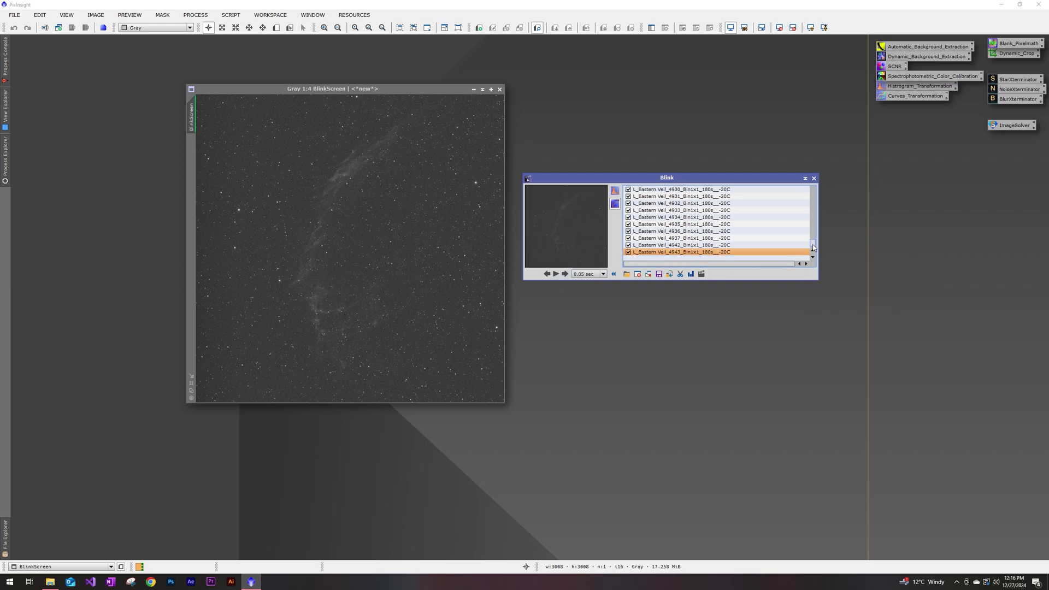
Step: Replay the remaining subs from 4841 as an animation, then stop on sub 4841
left_click_drag(812, 247, 812, 191)
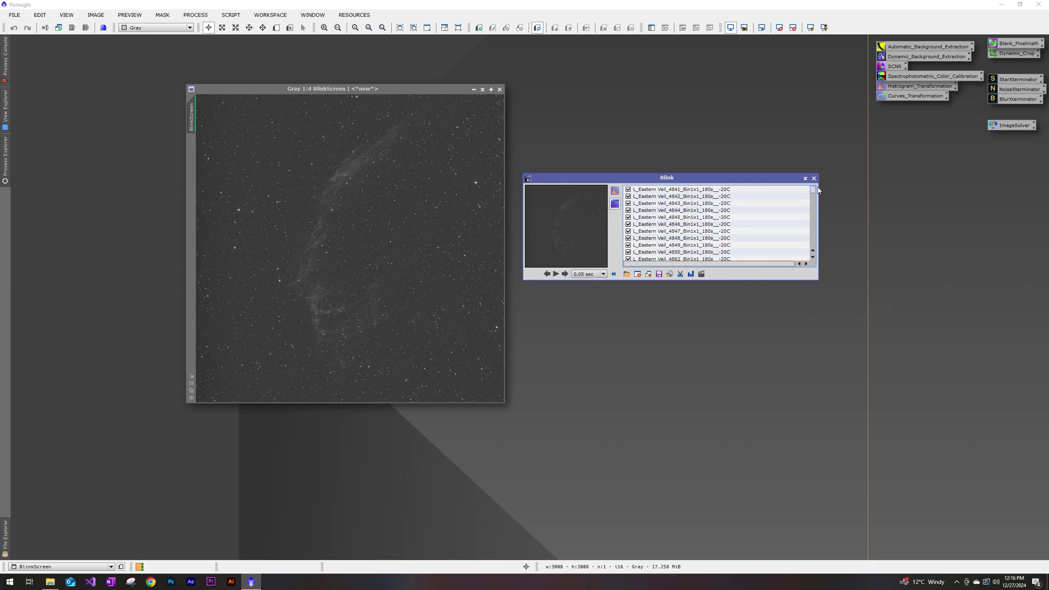
left_click(710, 190)
left_click(556, 274)
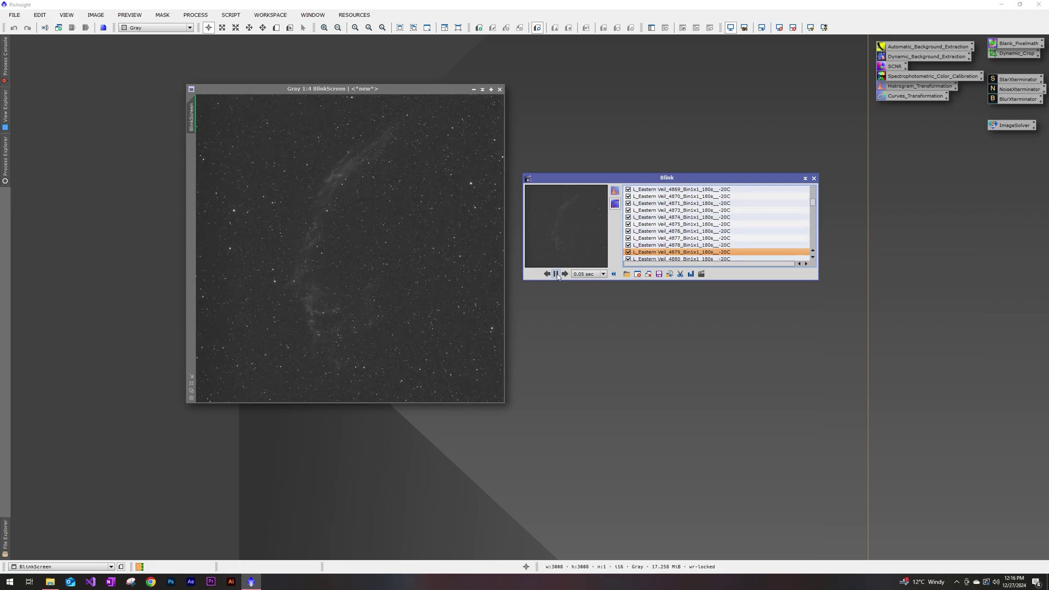
left_click(556, 274)
left_click_drag(813, 206, 813, 189)
left_click(681, 188)
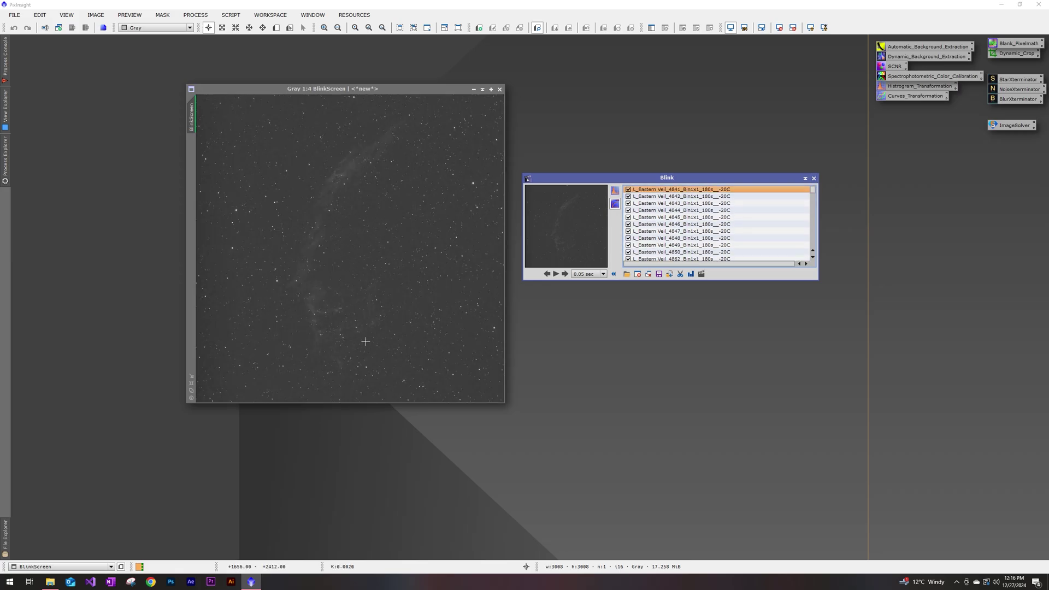
Step: Step down the Blink list one sub at a time to sub 4864
scroll(351, 317, "up", 2)
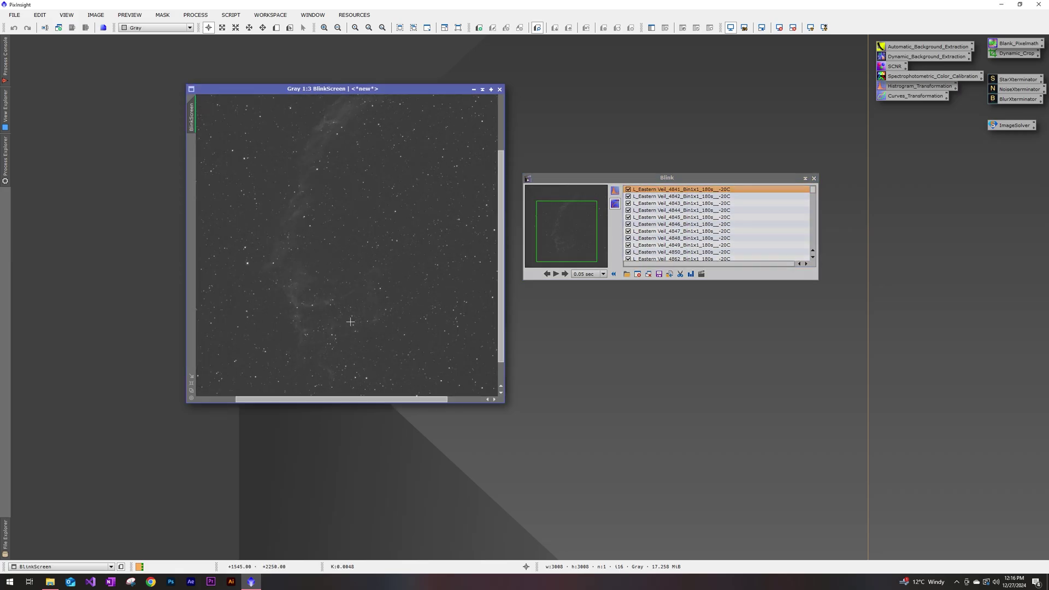
scroll(311, 345, "up", 2)
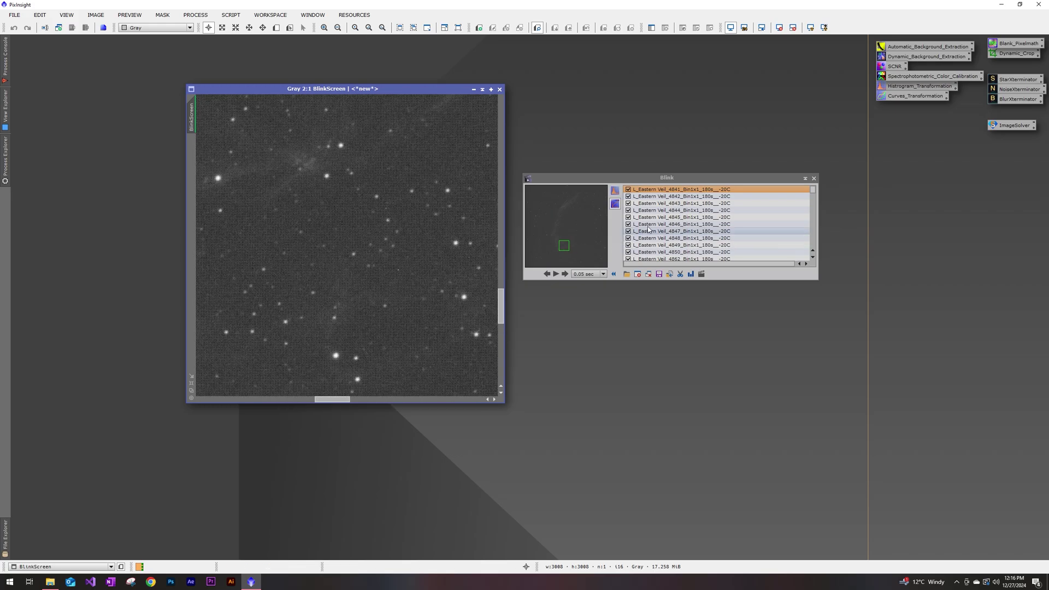
left_click(674, 191)
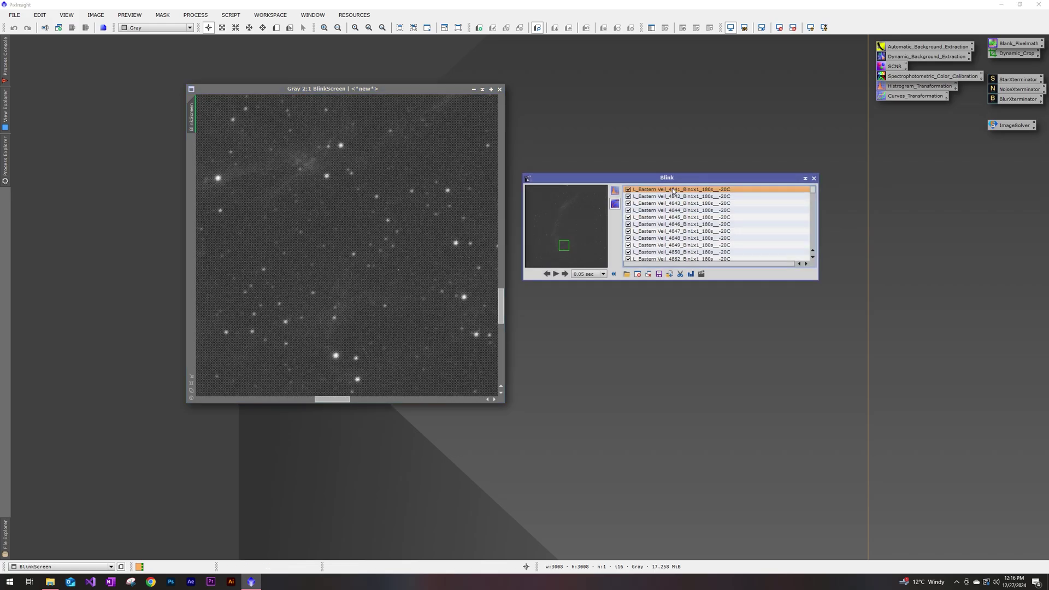
key("Down")
key("Down")
key("Down")
key("Down")
key("Down")
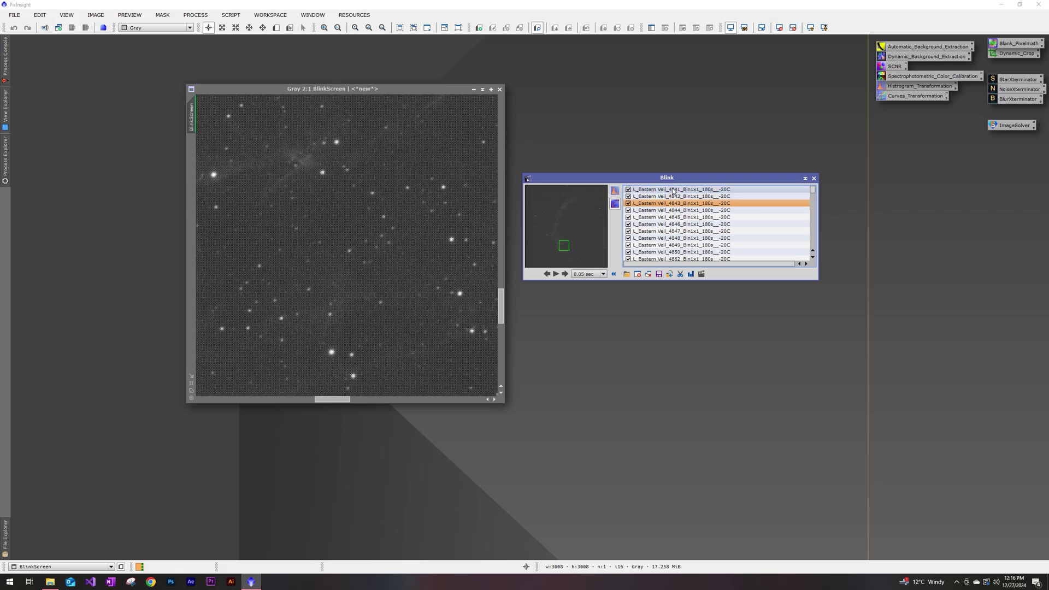
key("Down")
key("Down")
key("Down")
key("Down")
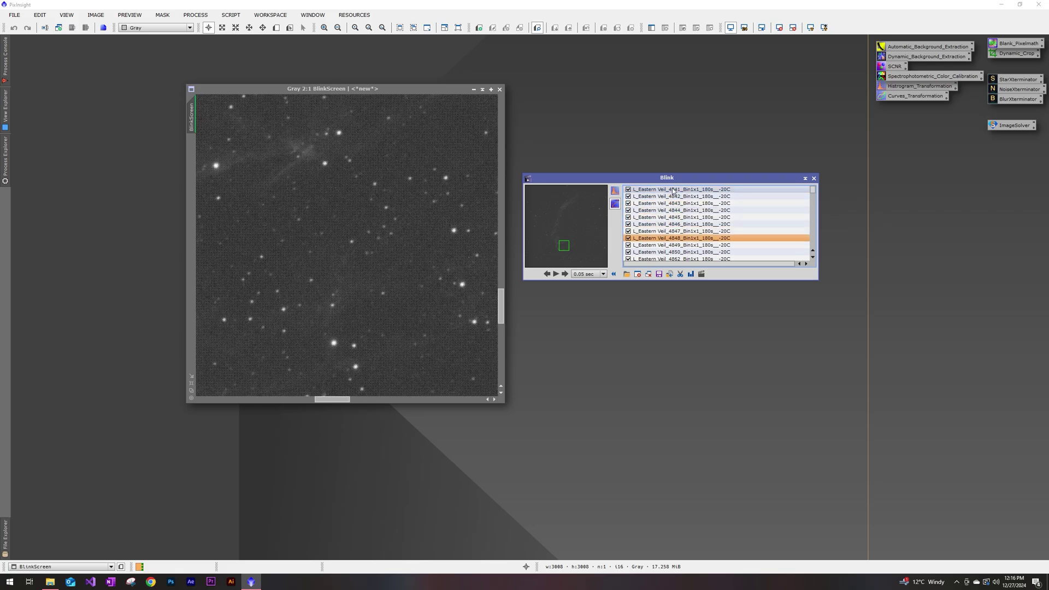
key("Down")
key("Down")
key("Down")
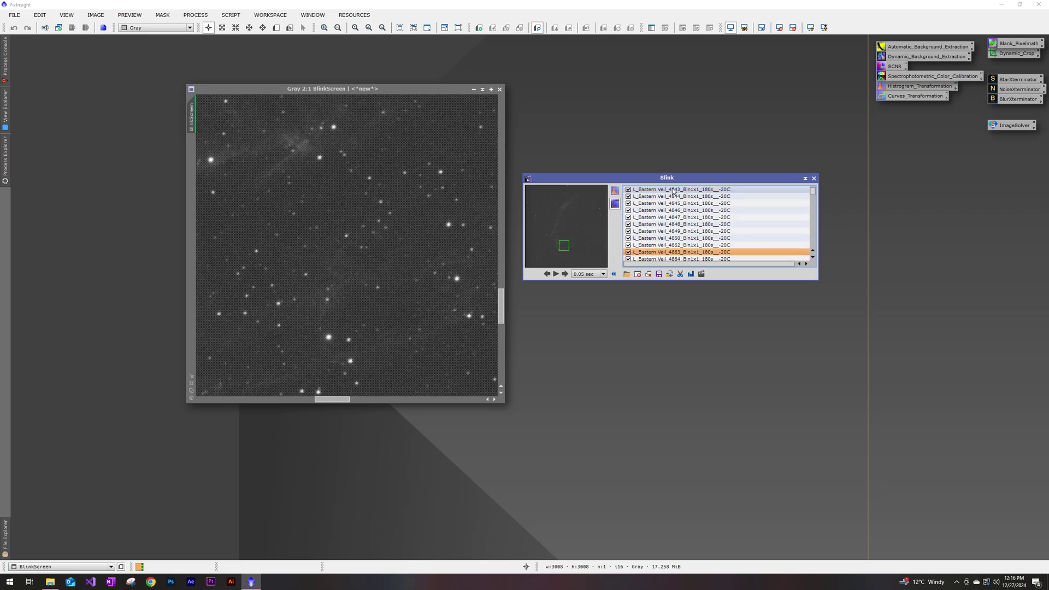
Step: Flick back and forth between subs 4862, 4863 and 4864 to inspect 4862
key("Up")
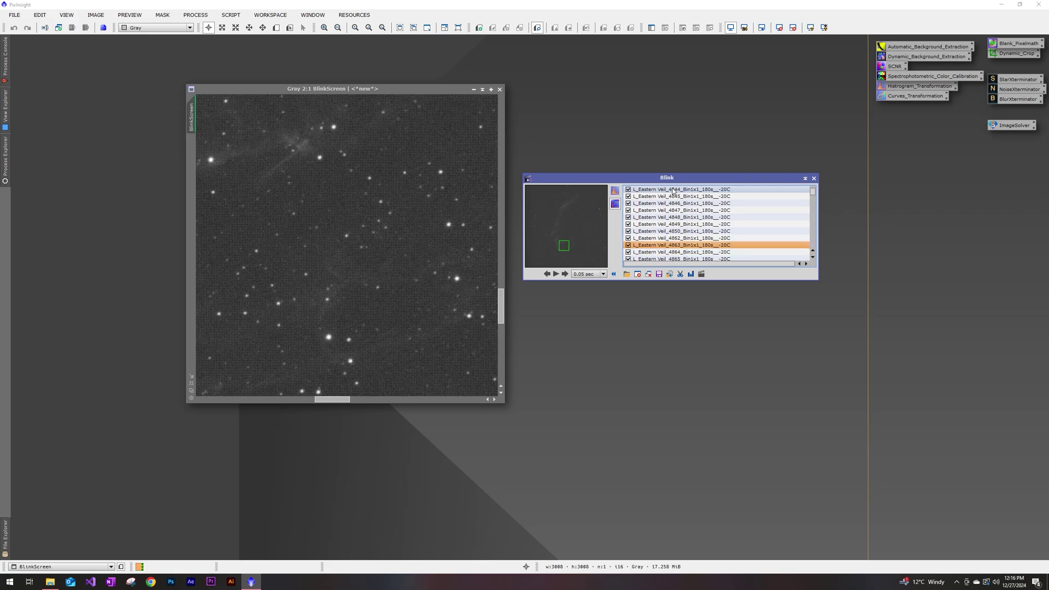
key("Up")
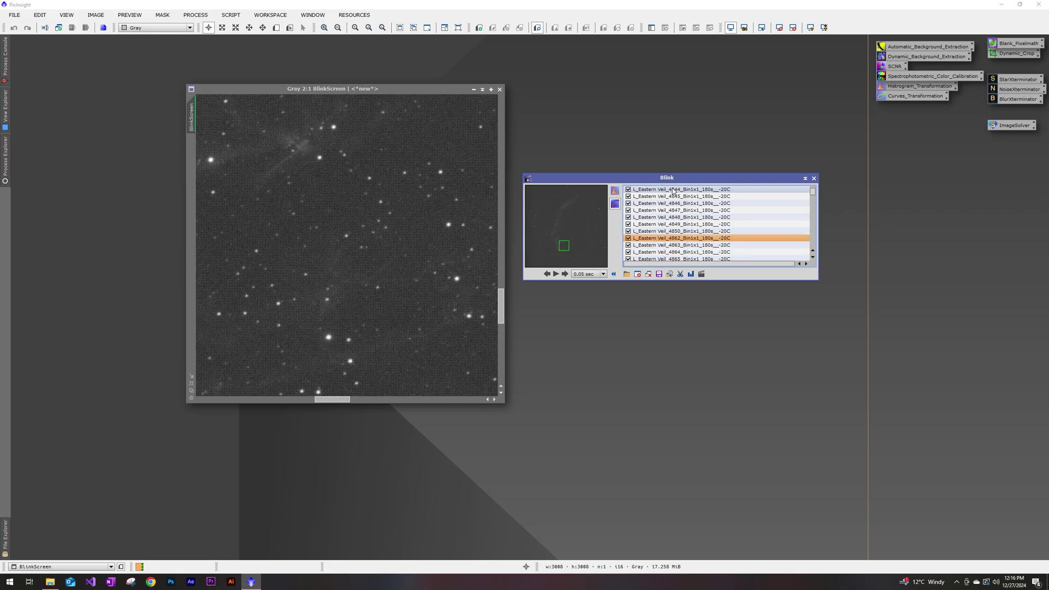
key("Down")
key("Down")
key("Up")
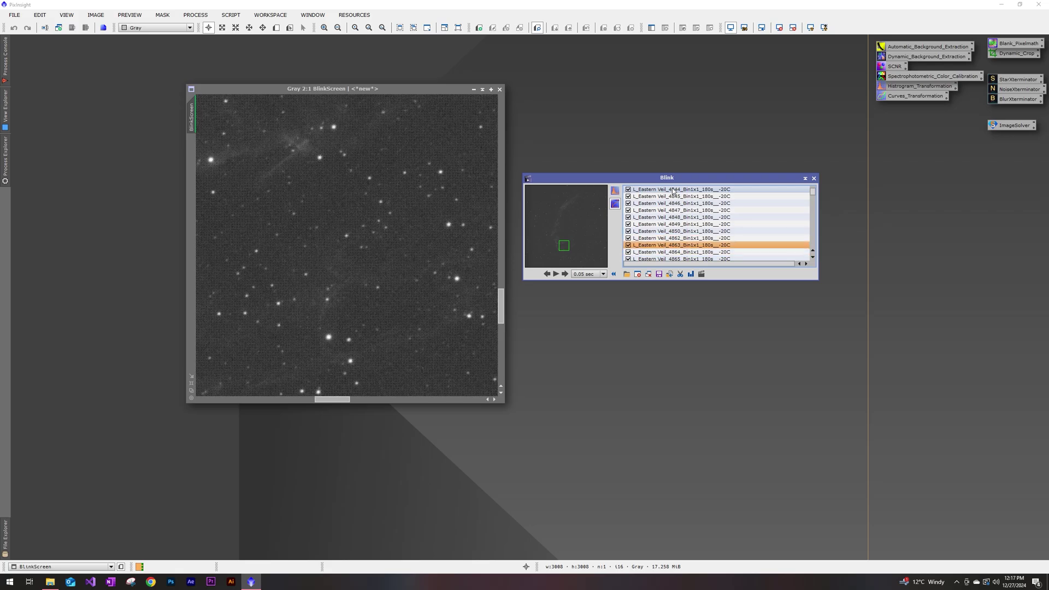
key("Up")
key("Down")
key("Up")
key("Down")
key("Up")
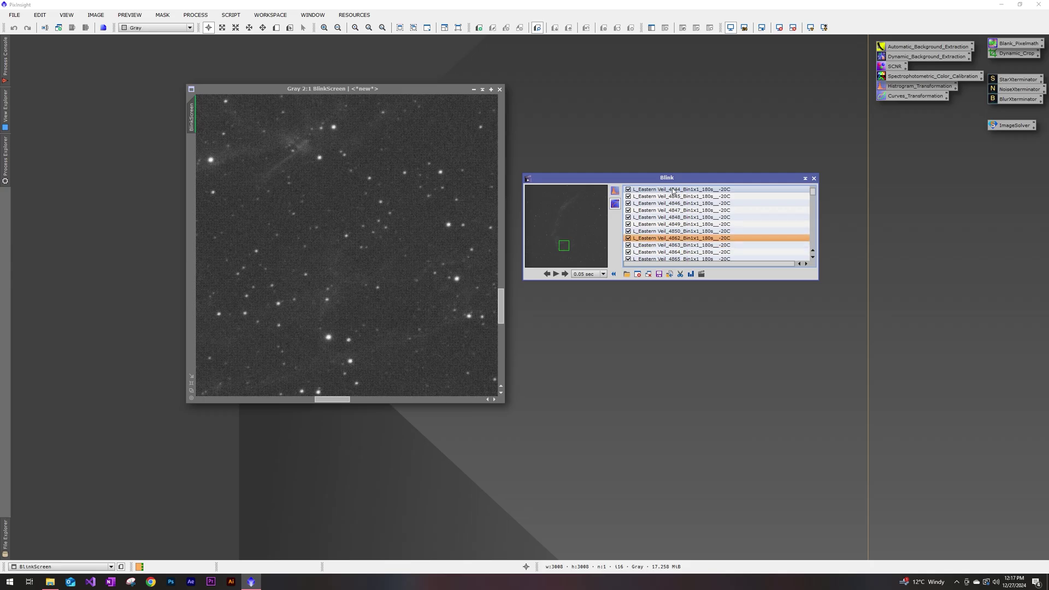
key("Down")
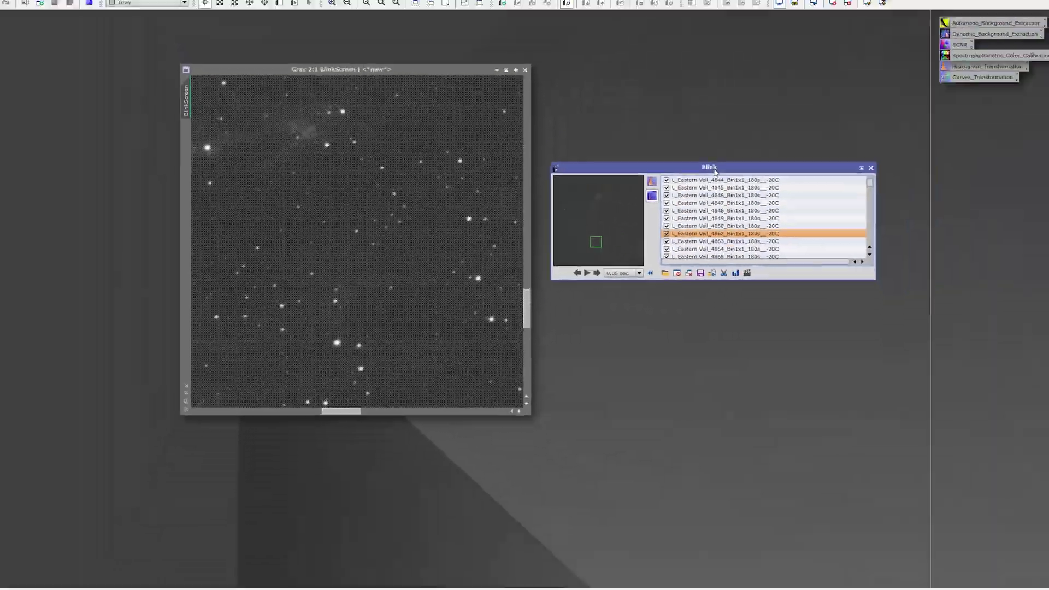
Step: Uncheck and close sub 4862, then replay the remaining subs at 0.10 sec per frame
left_click(666, 233)
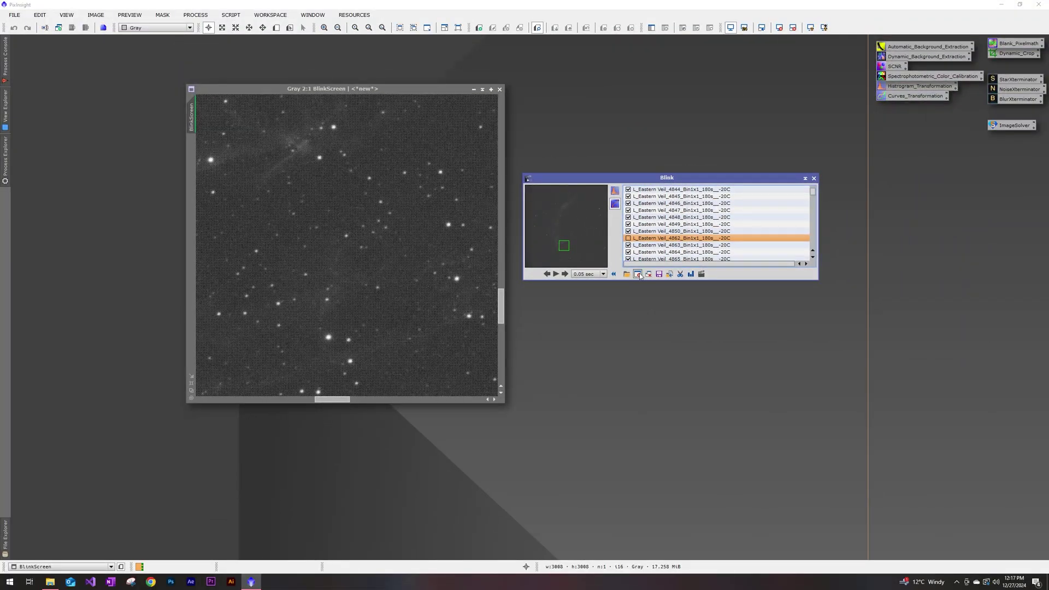
left_click(637, 273)
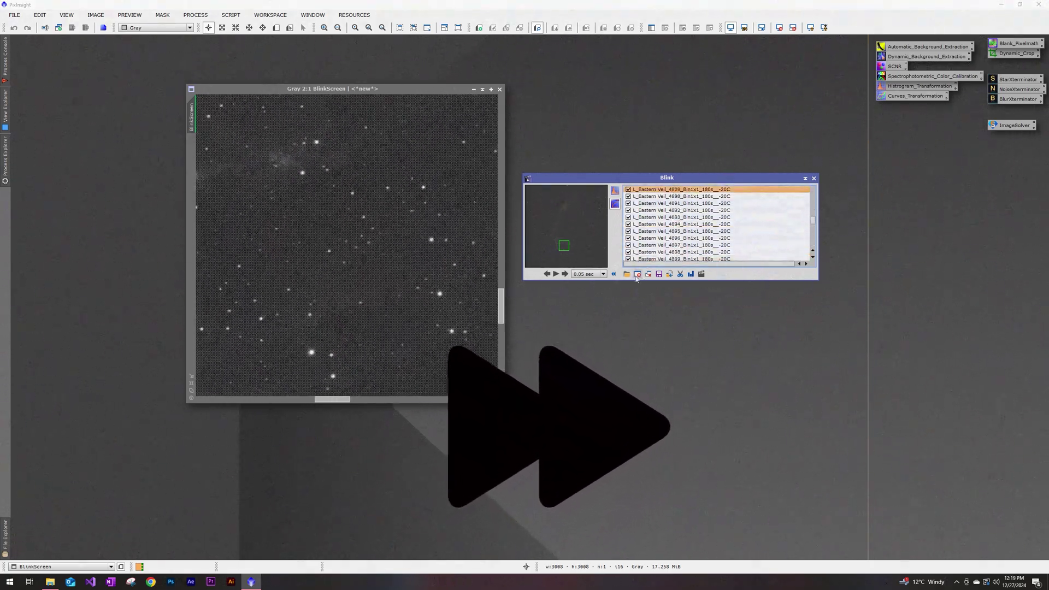
left_click_drag(812, 223, 815, 189)
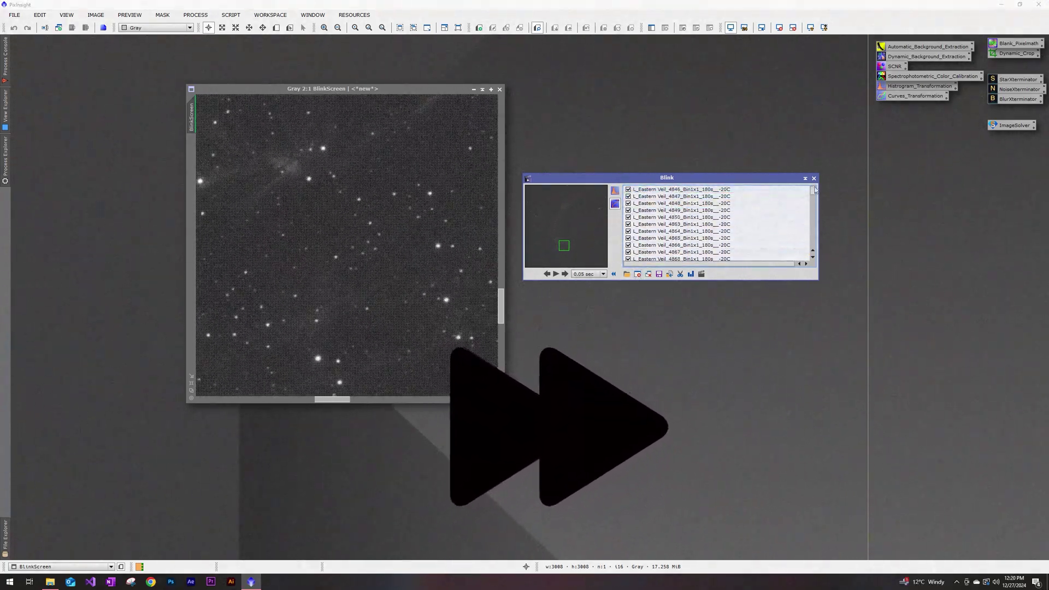
left_click(555, 274)
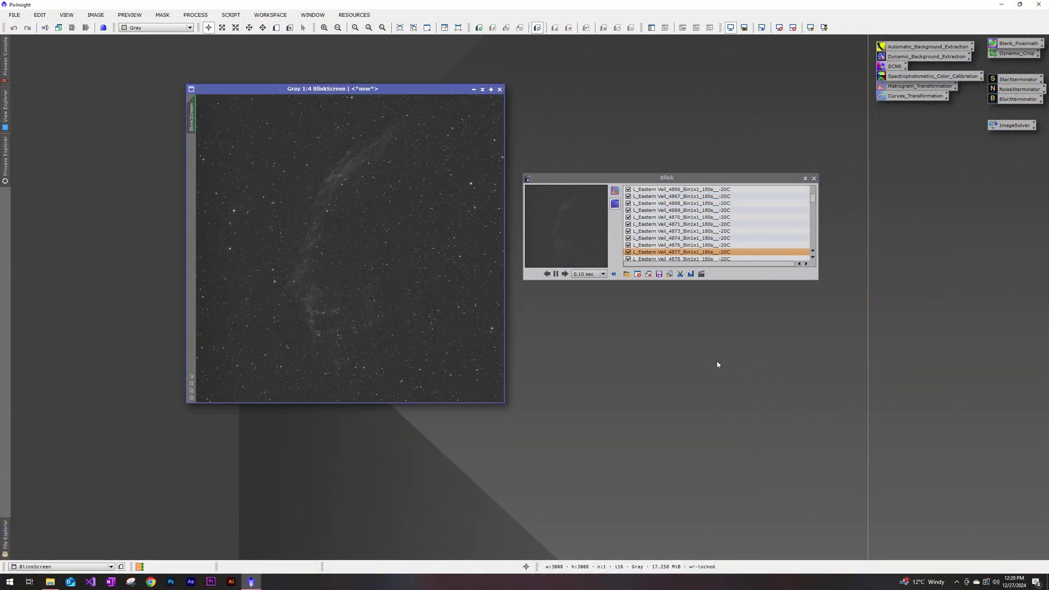
left_click(555, 274)
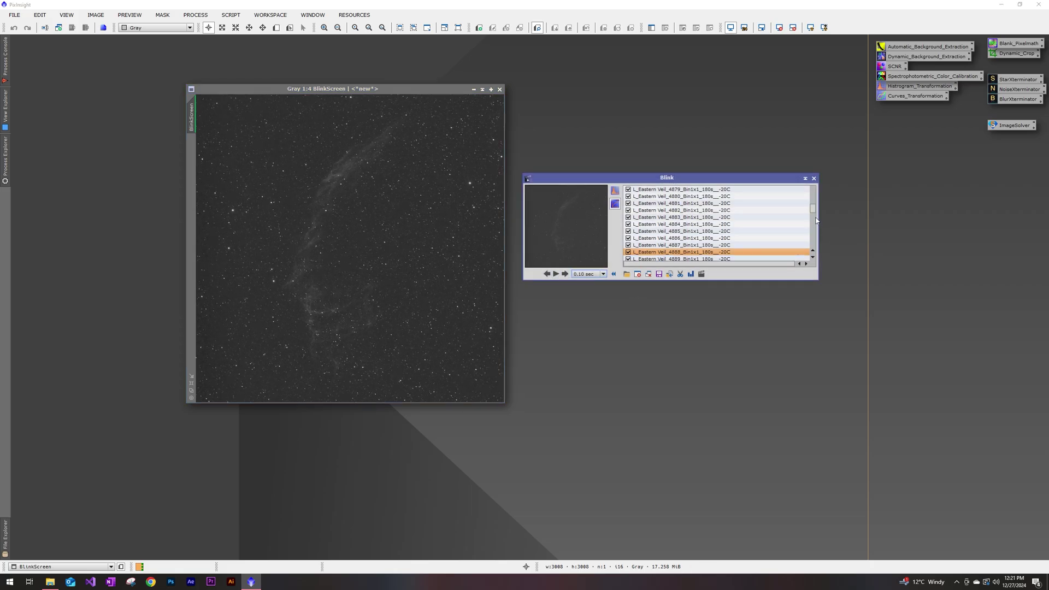
left_click_drag(816, 221, 815, 192)
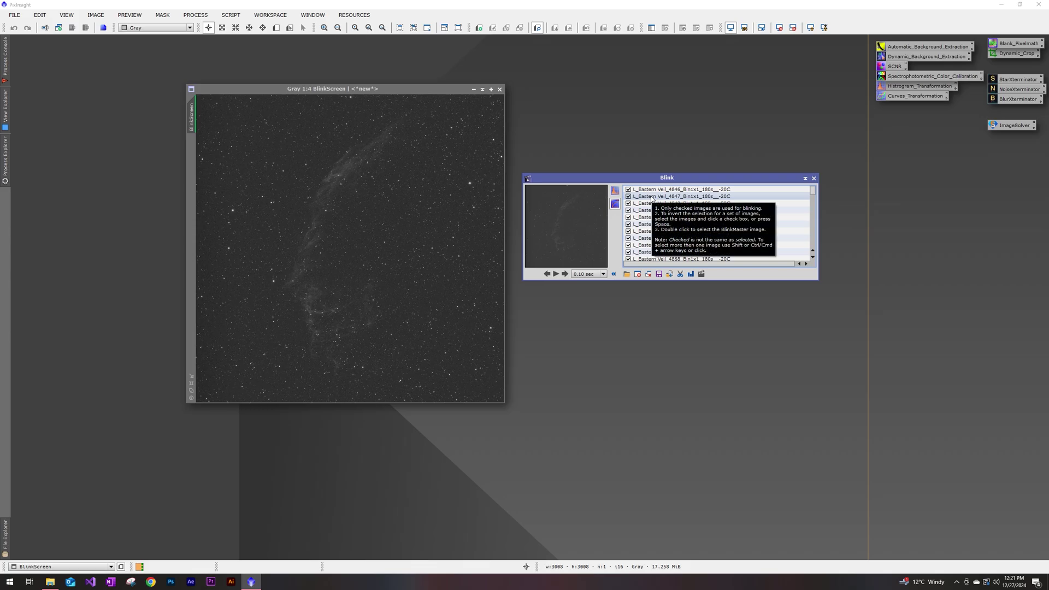
Step: Select all kept subs for copying and browse to the NGC 6995 - Eastern Veil Nebula folder
left_click(656, 188)
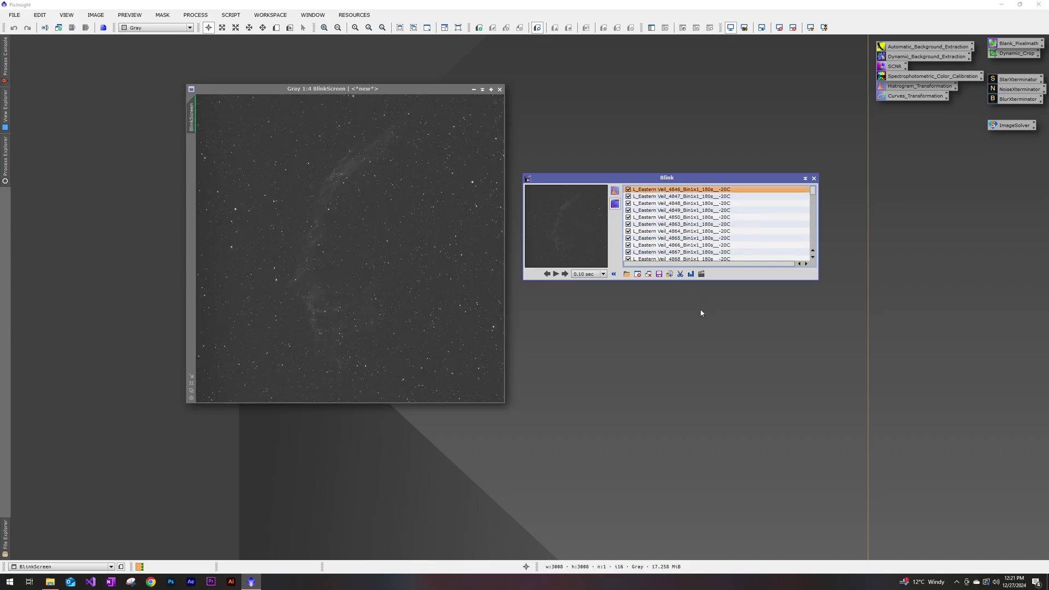
key("ctrl+a")
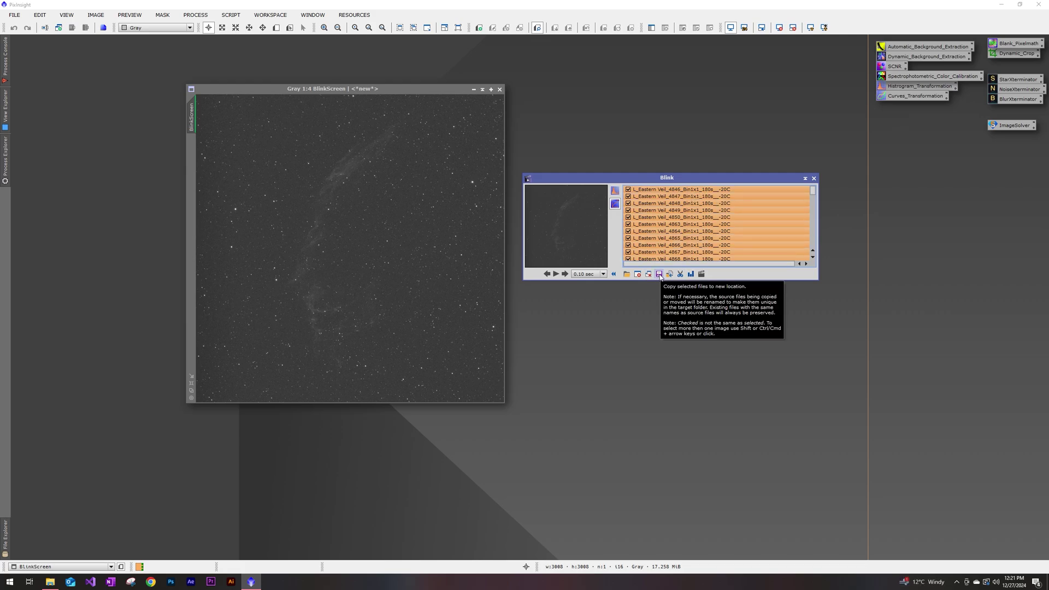
left_click(658, 273)
left_click_drag(665, 184, 539, 151)
left_click(628, 160)
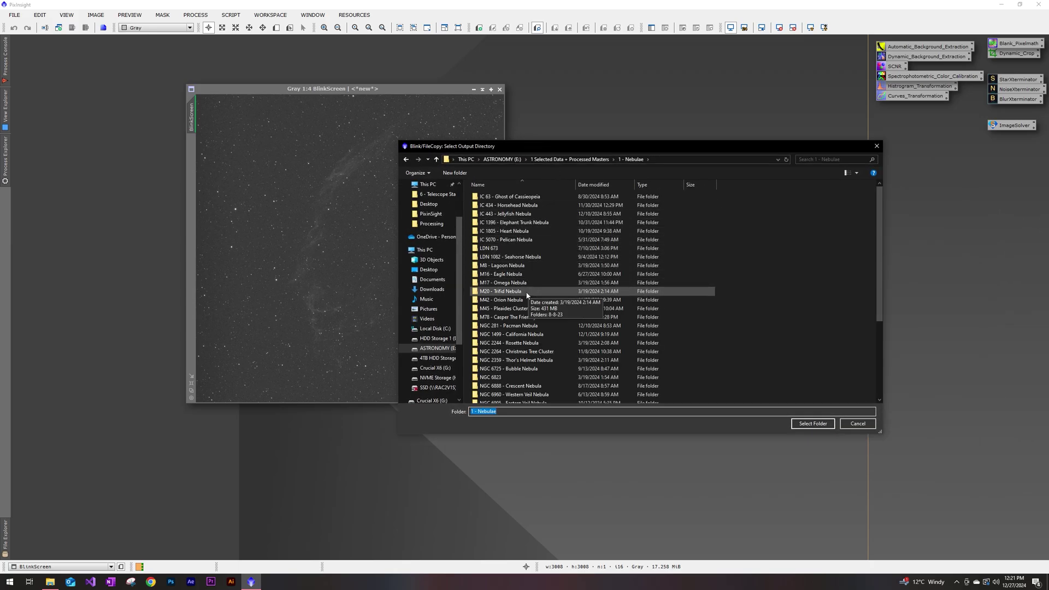
scroll(523, 293, "down", 2)
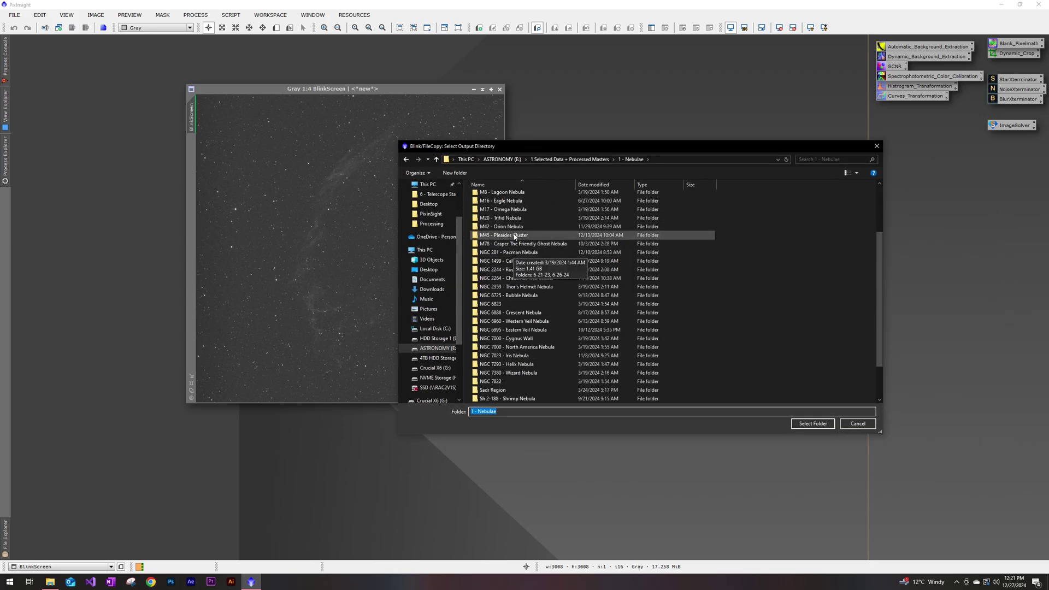
double_click(516, 355)
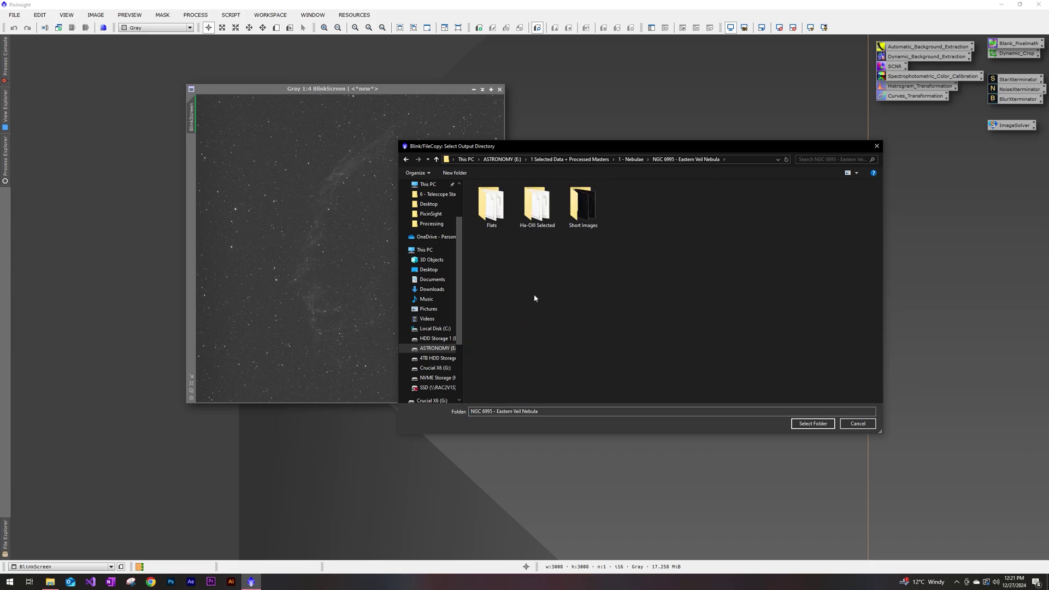
Step: Create and open a new folder named 'Pixinsight Tutorial'
right_click(542, 274)
mouse_move(600, 370)
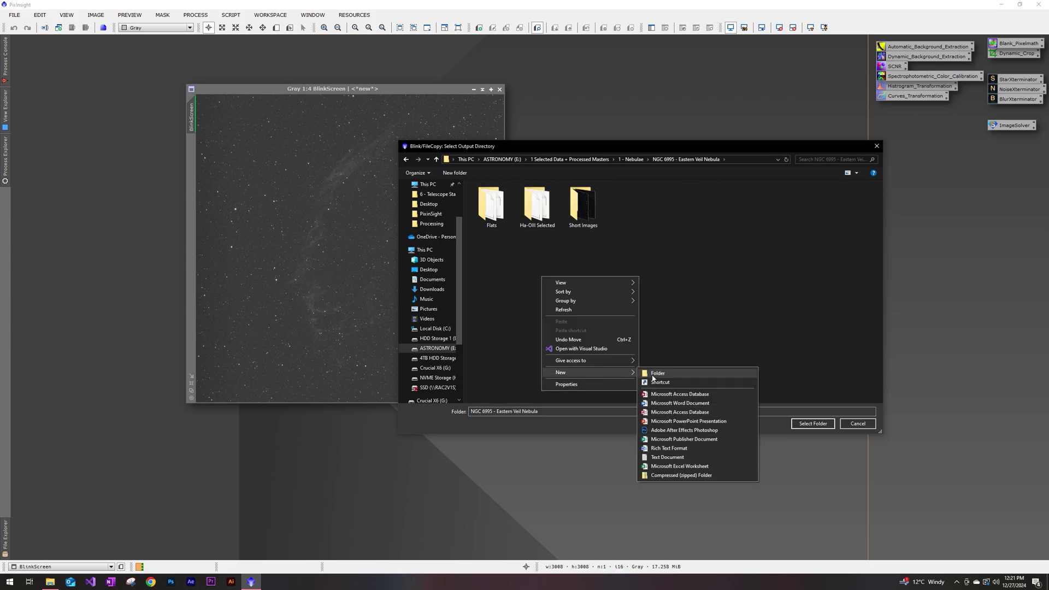
left_click(654, 377)
type("Pixins")
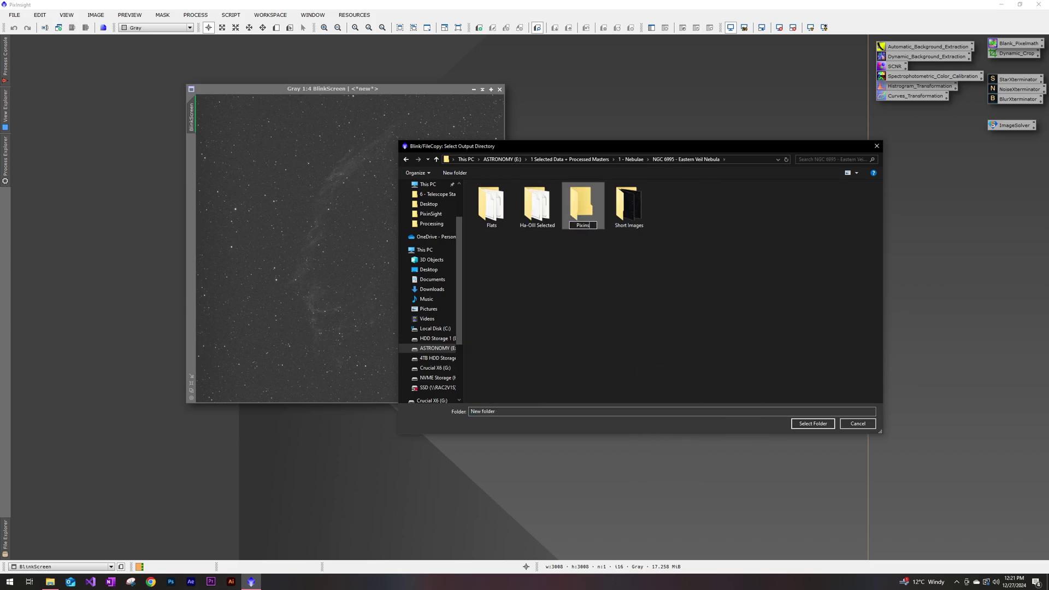
type("ight Tutorial")
key("Return")
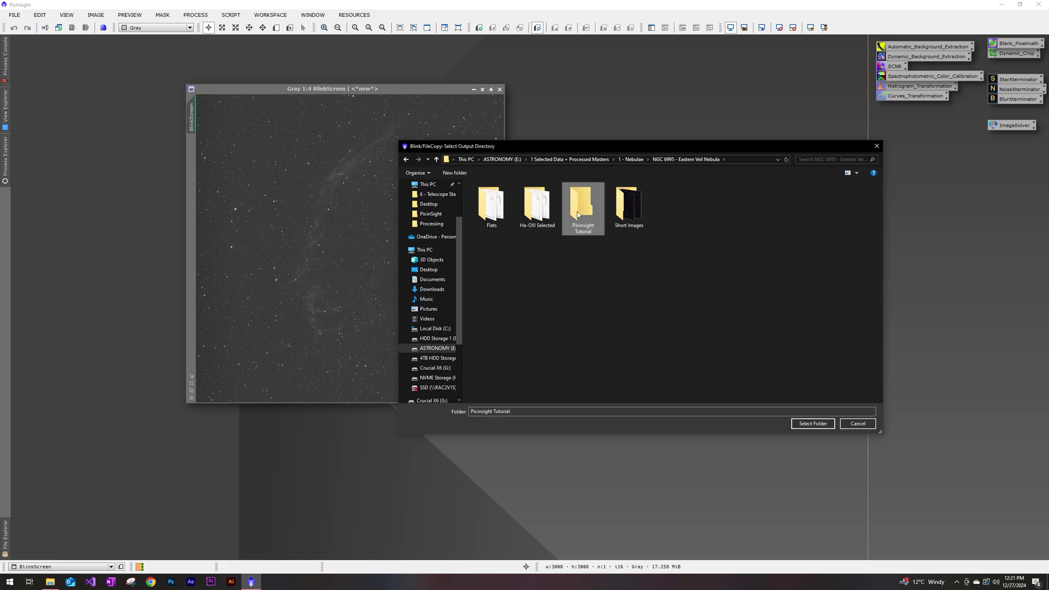
double_click(577, 212)
Step: Create a 'HaOIII Selected' subfolder and copy the selected subs into it
right_click(552, 249)
mouse_move(599, 344)
left_click(669, 345)
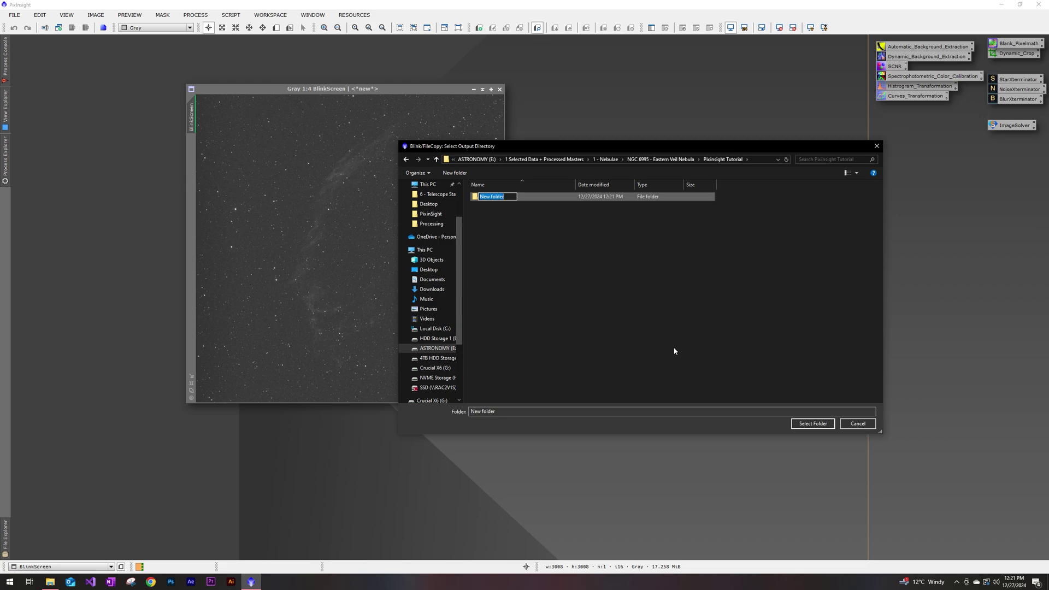
type("HaOIII Selected")
key("Return")
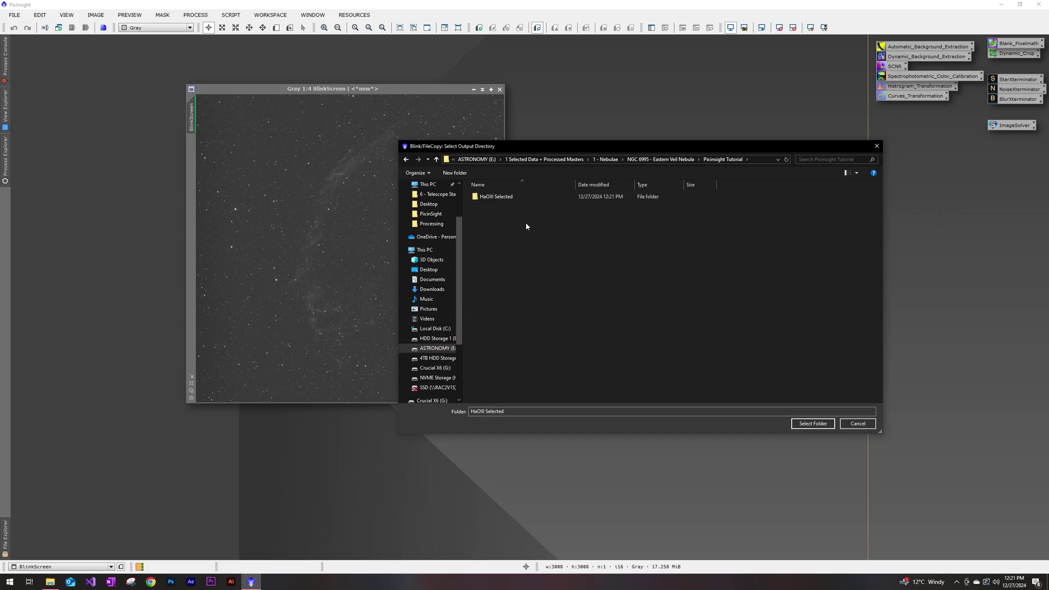
left_click(812, 424)
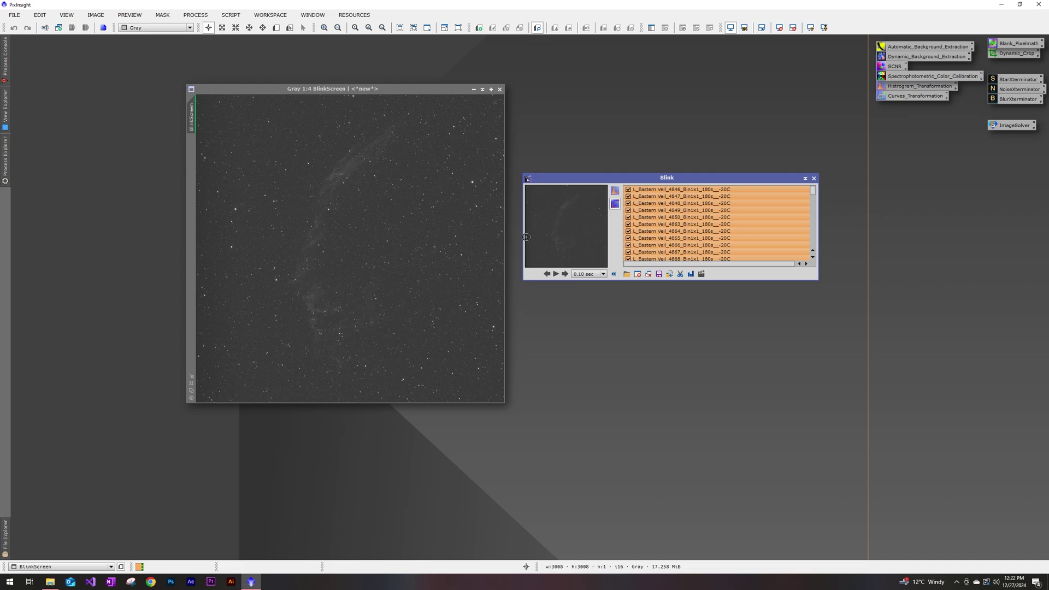
Step: Empty the Blink file list with Close All and move the Blink window aside
left_click(638, 276)
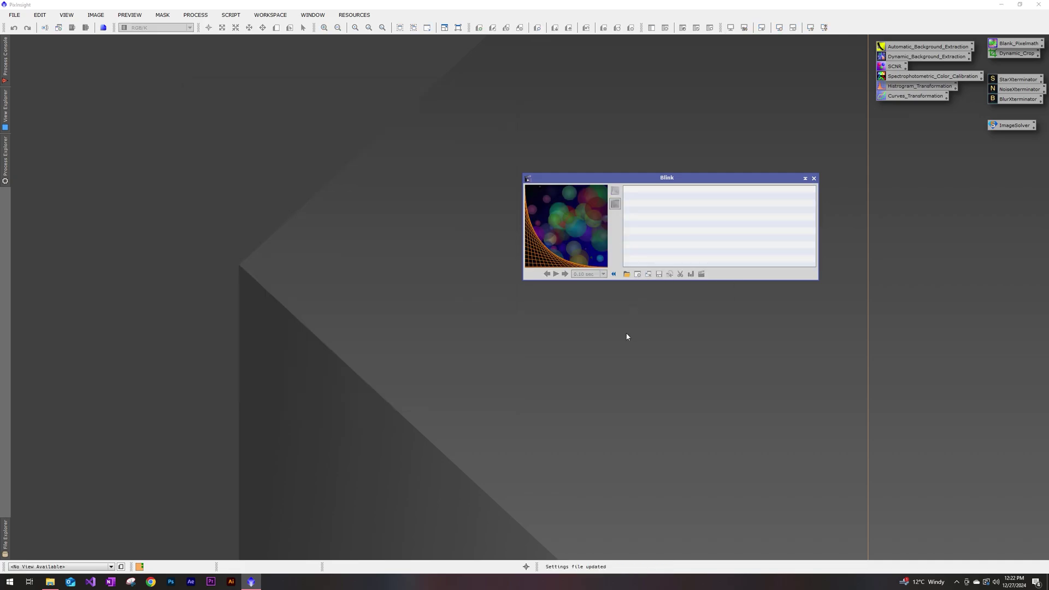
left_click_drag(673, 180, 461, 154)
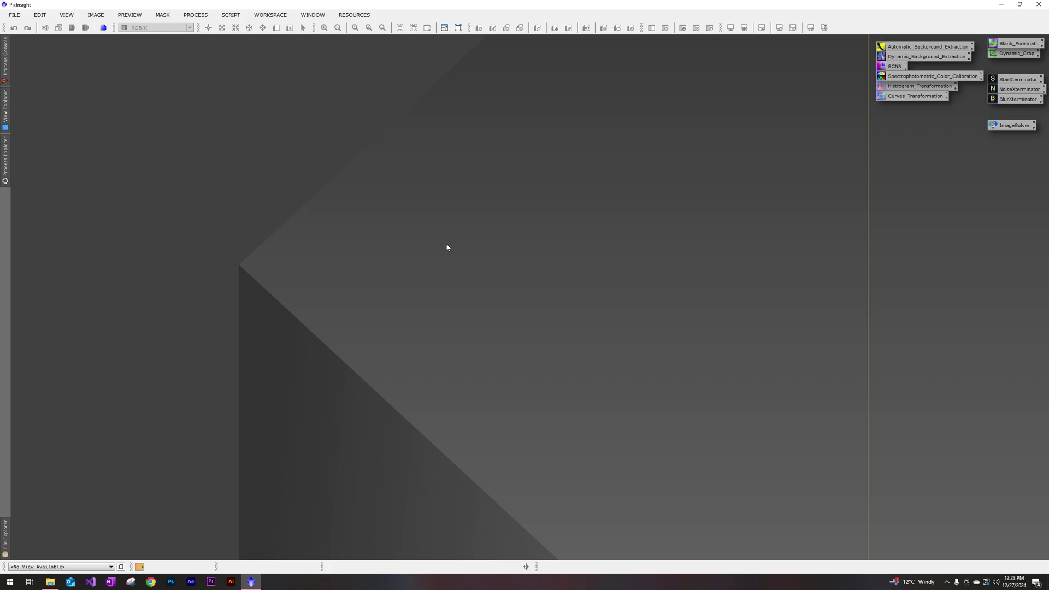
Step: Launch the WeightedBatchPreprocessing script from Batch Processing, then widen and reposition its window
left_click(230, 18)
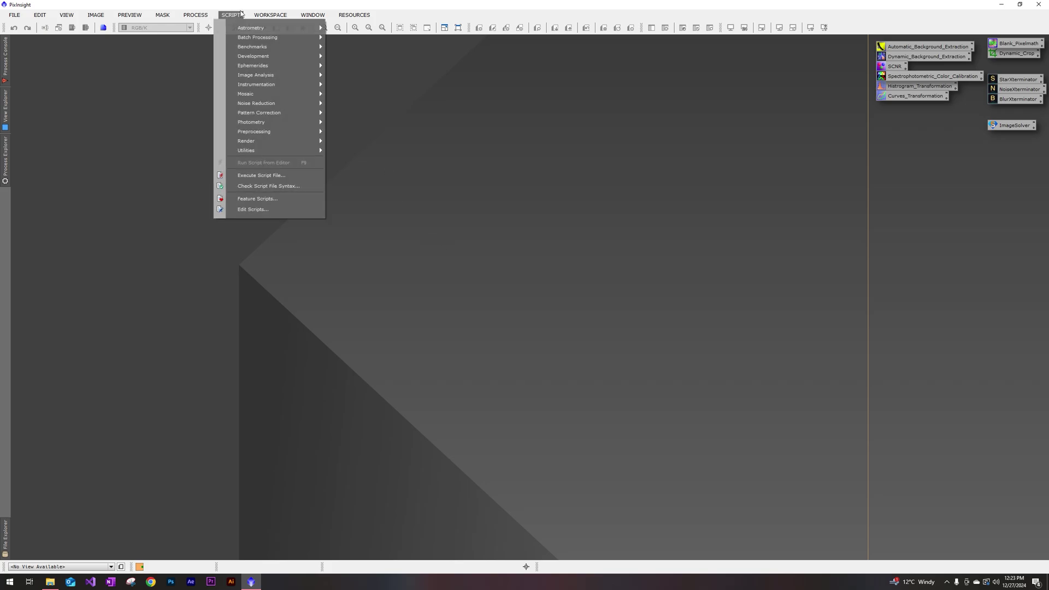
mouse_move(277, 38)
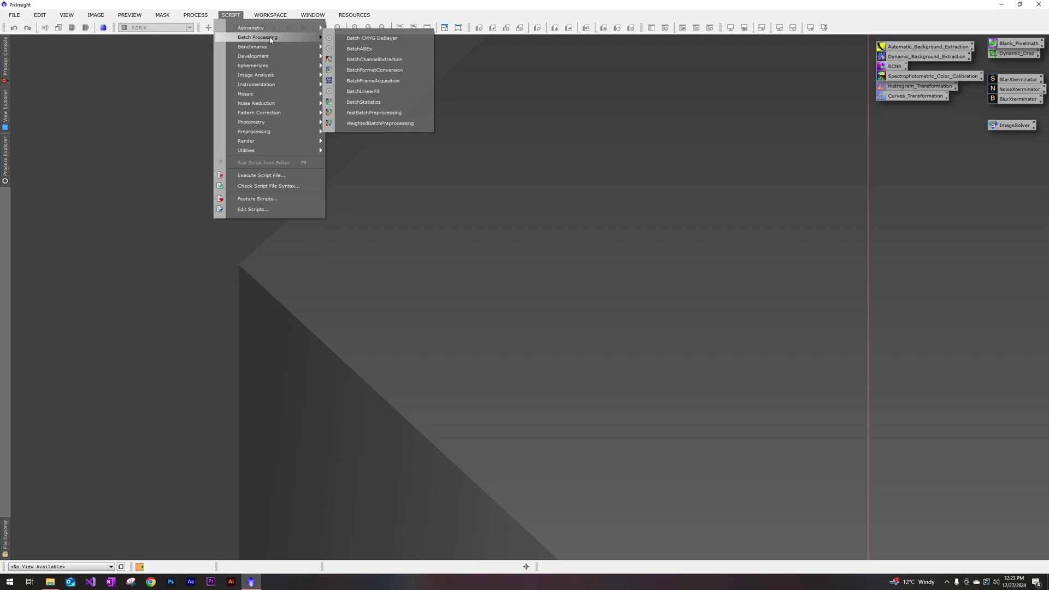
left_click(367, 124)
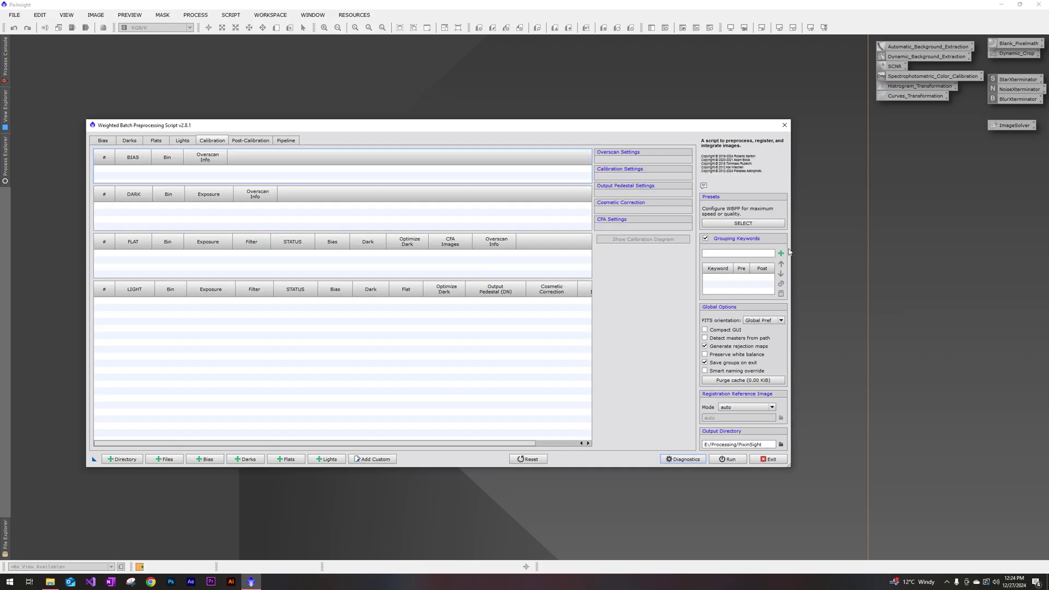
left_click_drag(789, 252, 866, 254)
left_click_drag(503, 129, 466, 118)
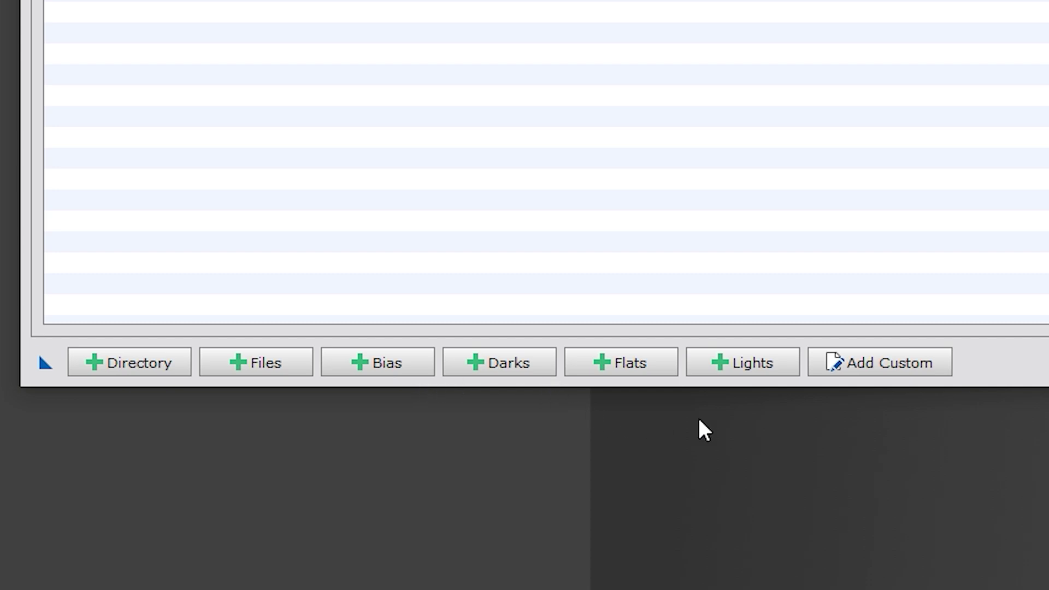
Step: Load all 64 light frames from the HaOIII Selected folder on the ASTRONOMY (E:) drive as WBPP lights
left_click(744, 373)
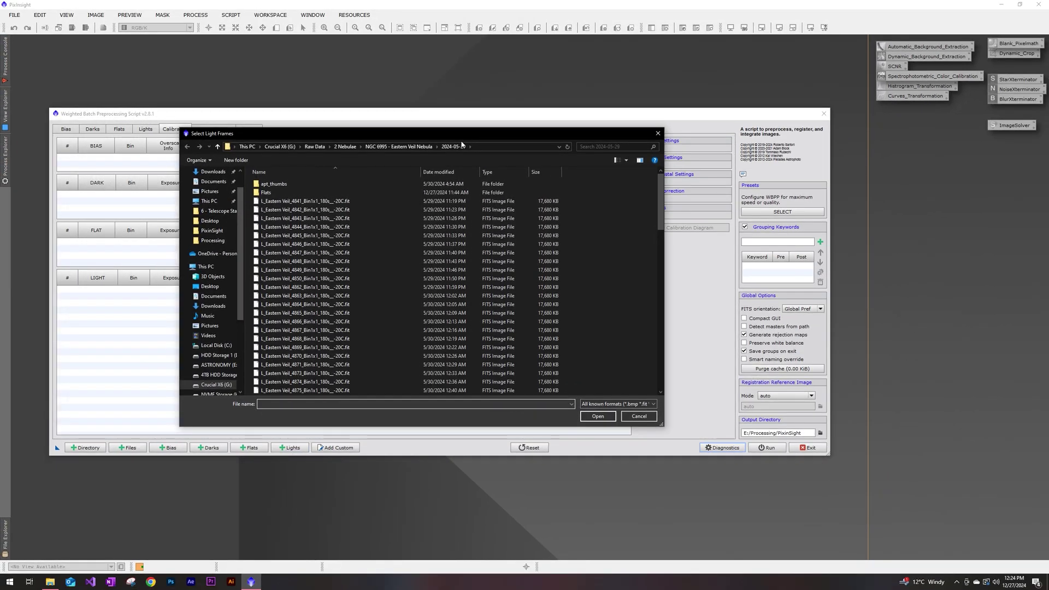
left_click(206, 270)
double_click(492, 272)
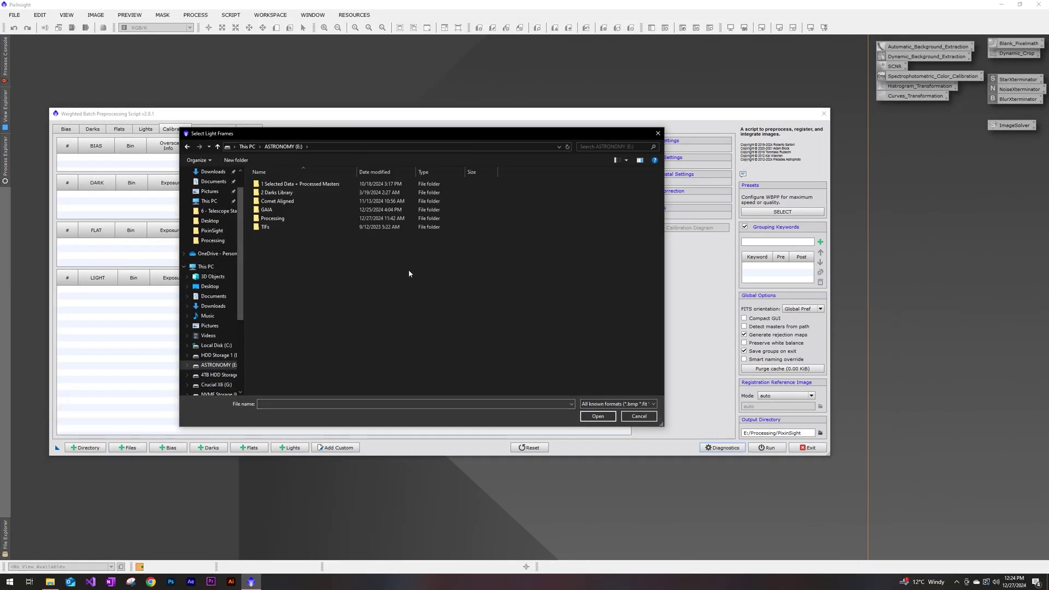
double_click(290, 186)
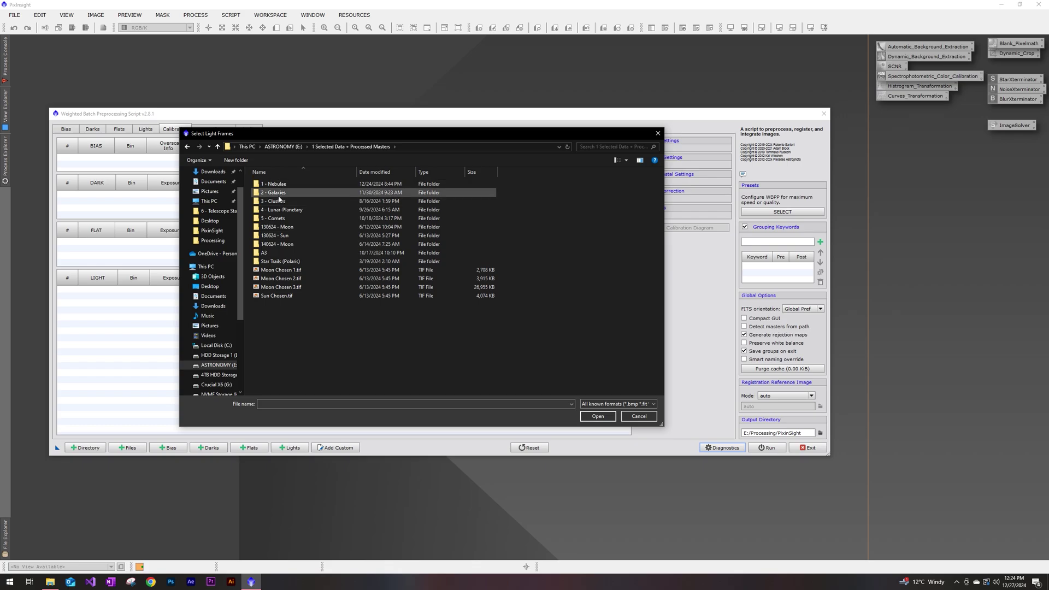
double_click(273, 184)
scroll(286, 313, "down", 4)
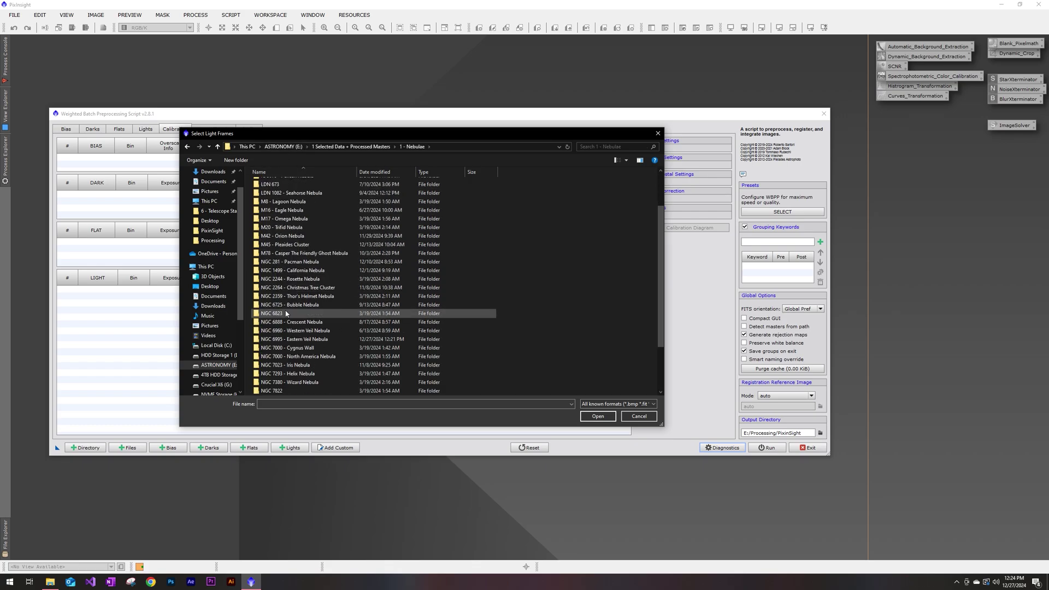
double_click(287, 338)
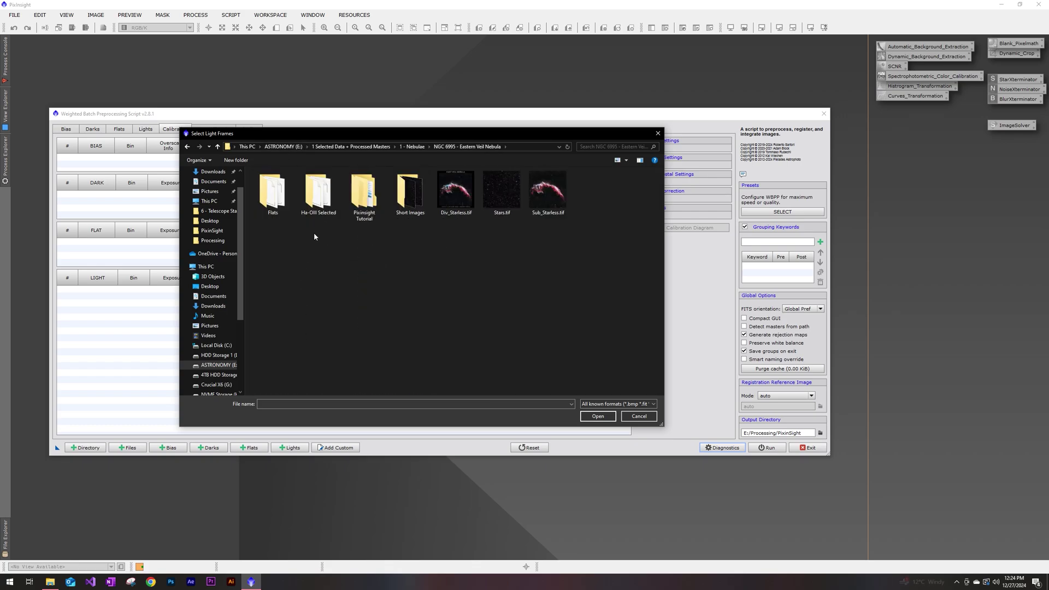
double_click(356, 192)
double_click(355, 192)
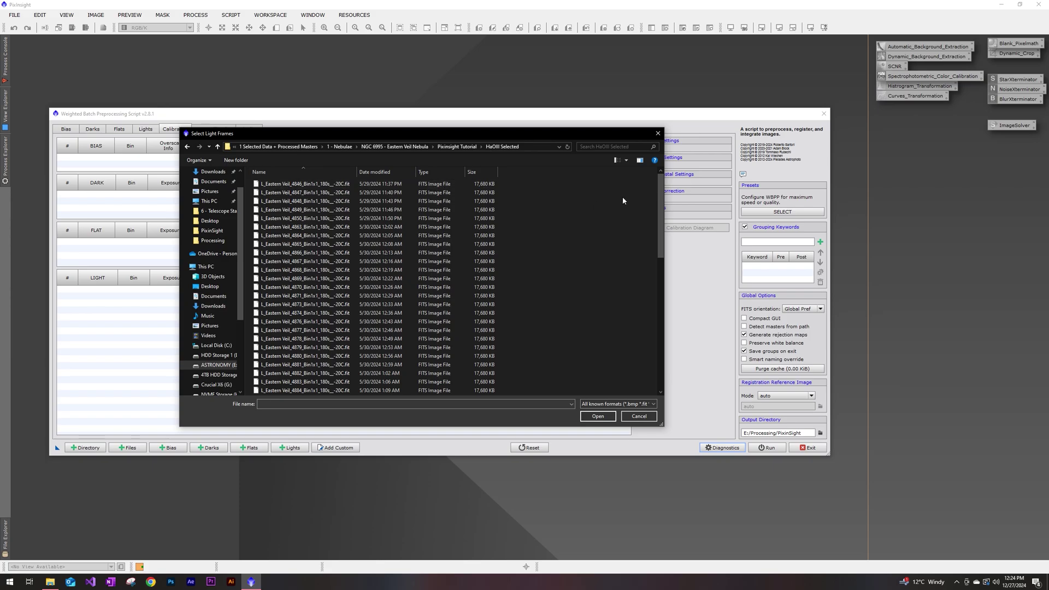
left_click_drag(660, 181, 660, 210)
key("ctrl+a")
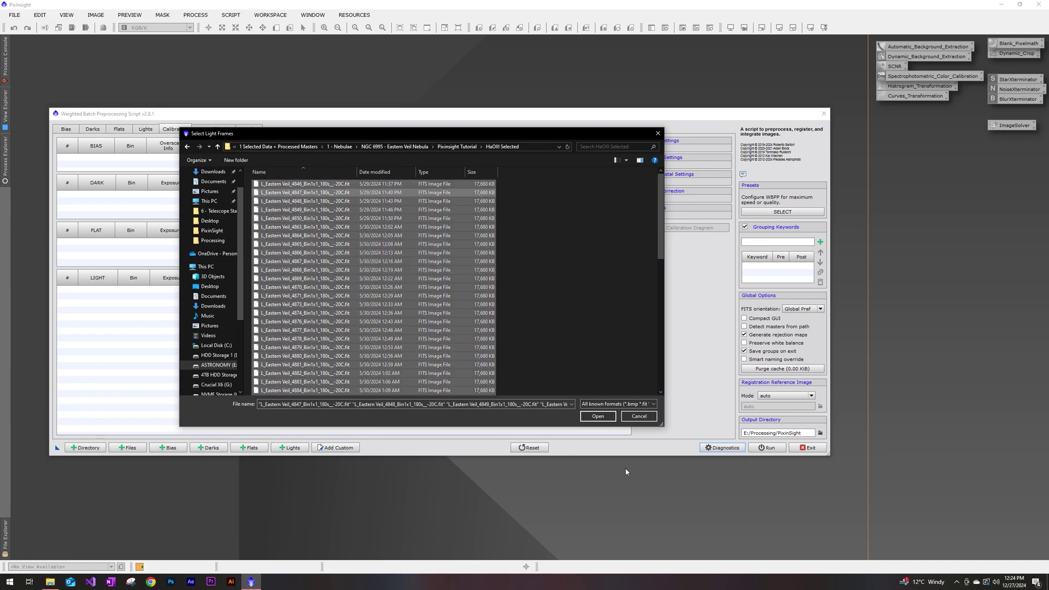
left_click(598, 416)
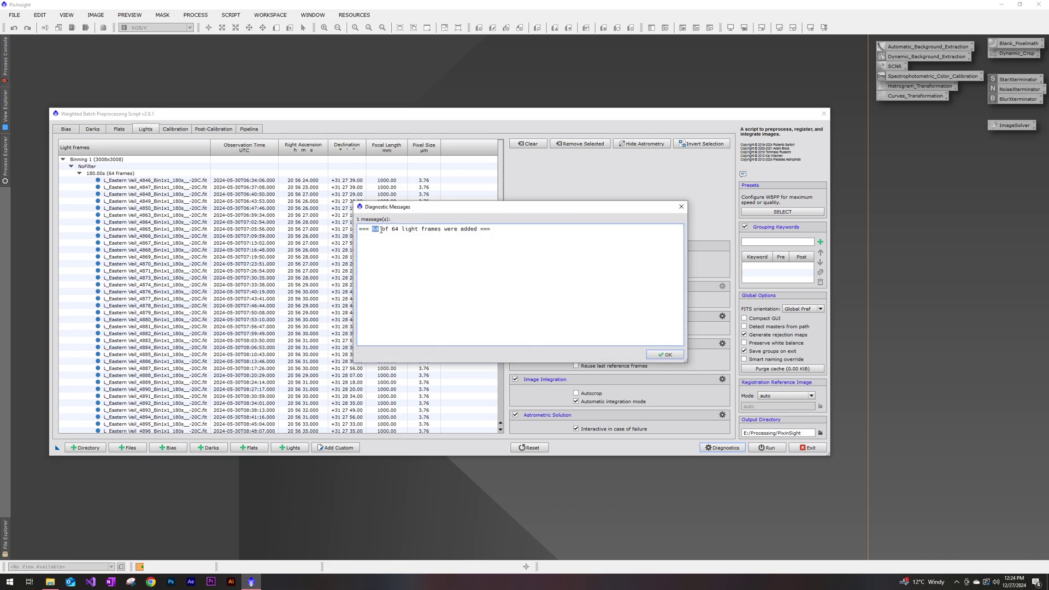
Step: Dismiss the diagnostic message and add flats 4958–4972 from the Flats folder
left_click(665, 355)
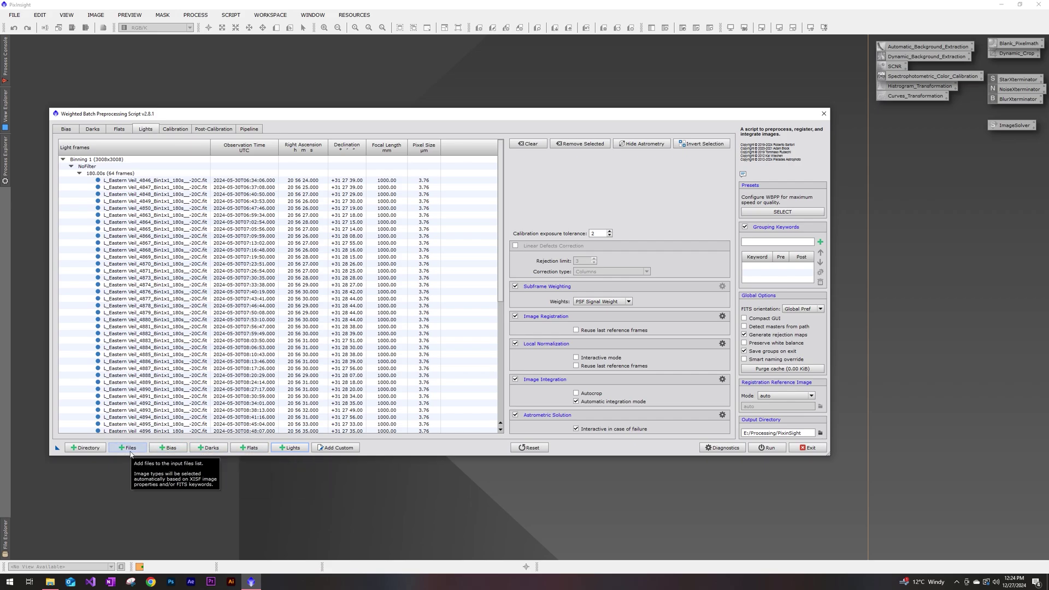
left_click(249, 448)
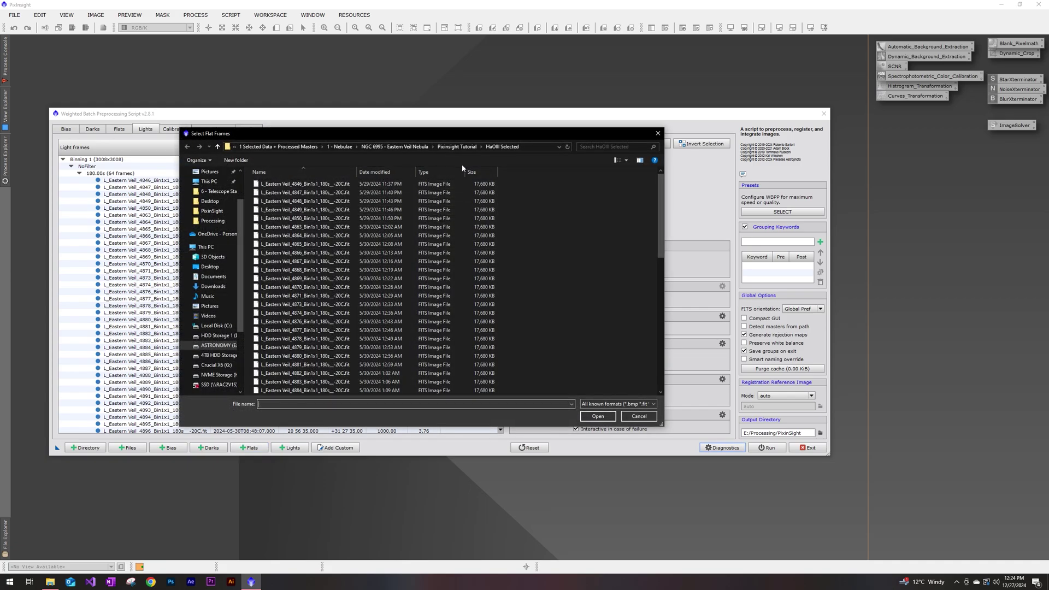
left_click(461, 148)
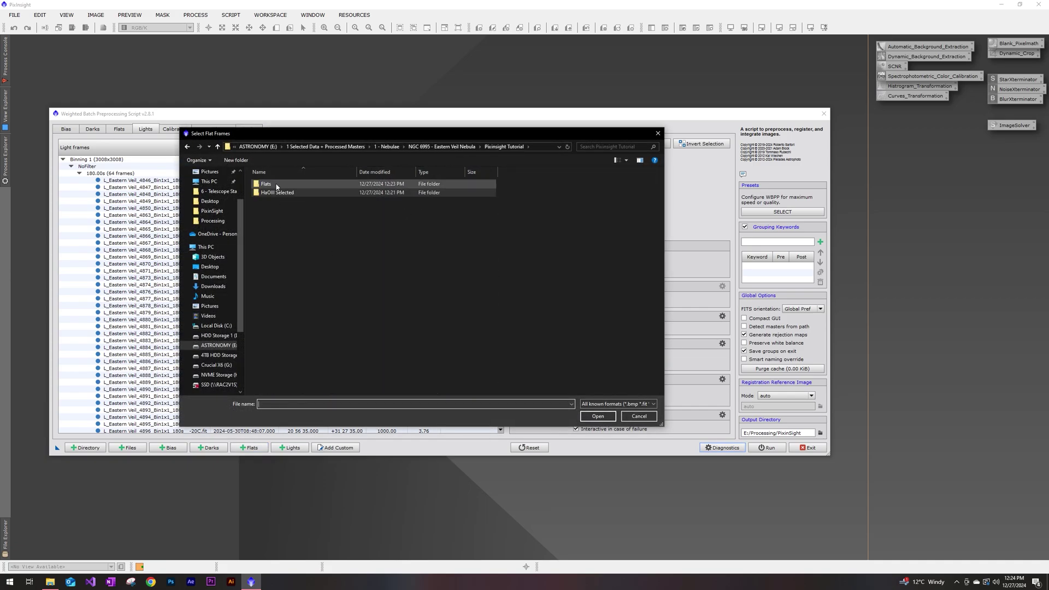
double_click(268, 184)
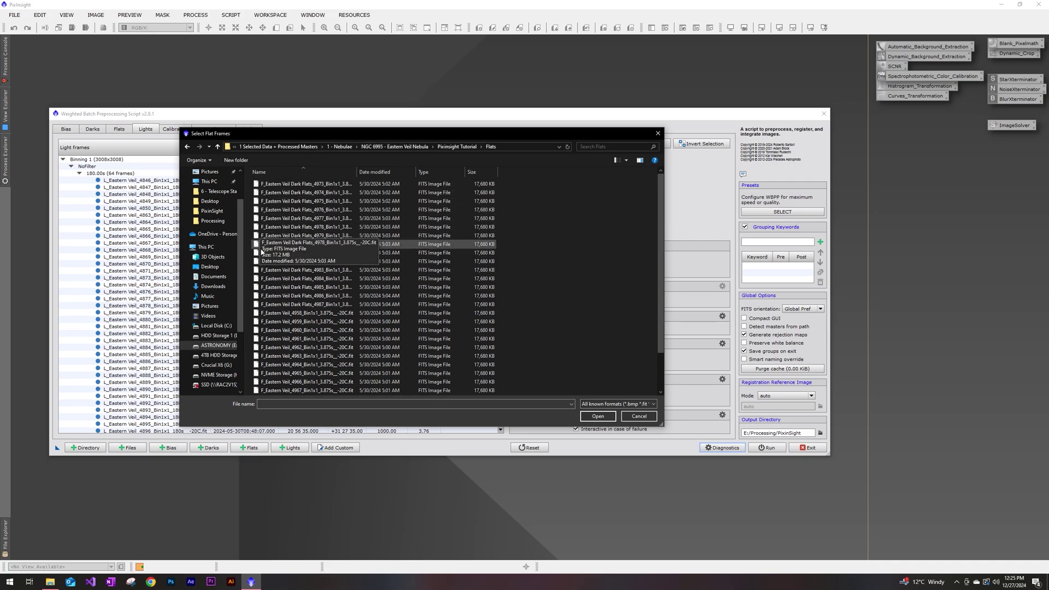
left_click_drag(327, 315, 347, 427)
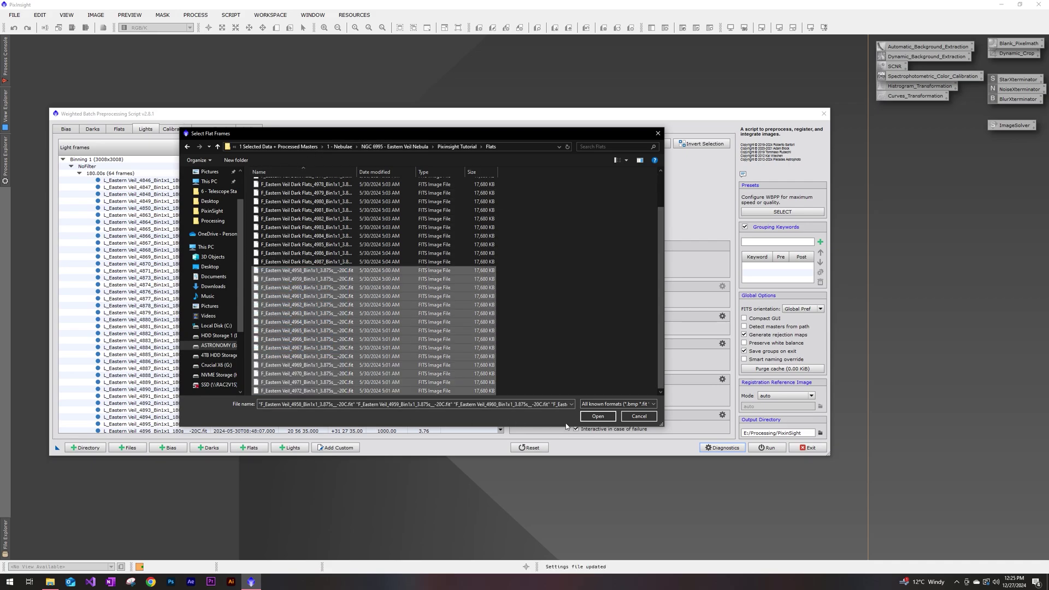
left_click(597, 416)
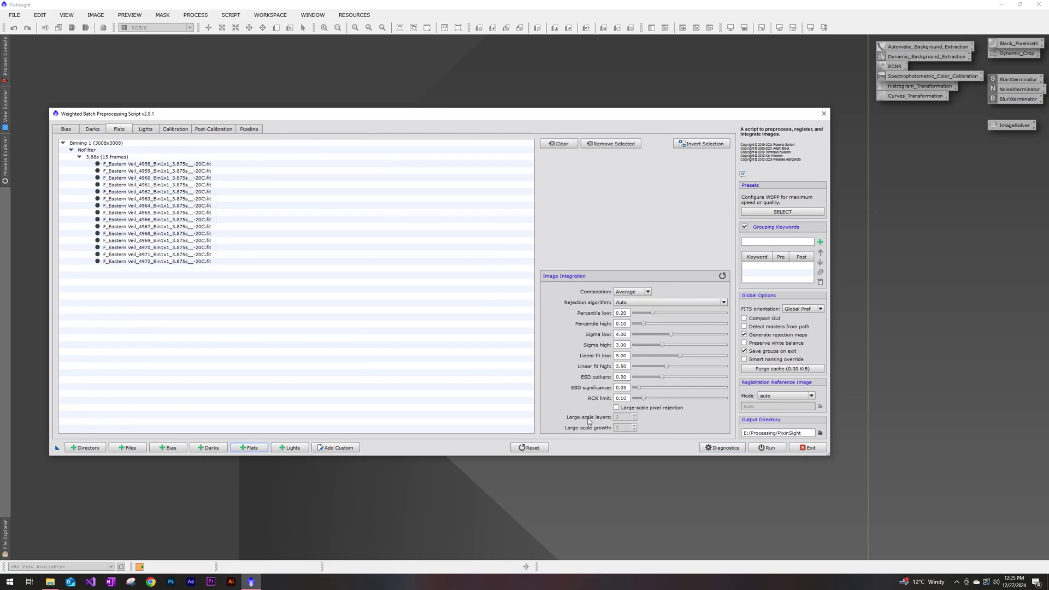
Step: Add the Dark Flats 4973–4987 as bias frames
left_click(166, 451)
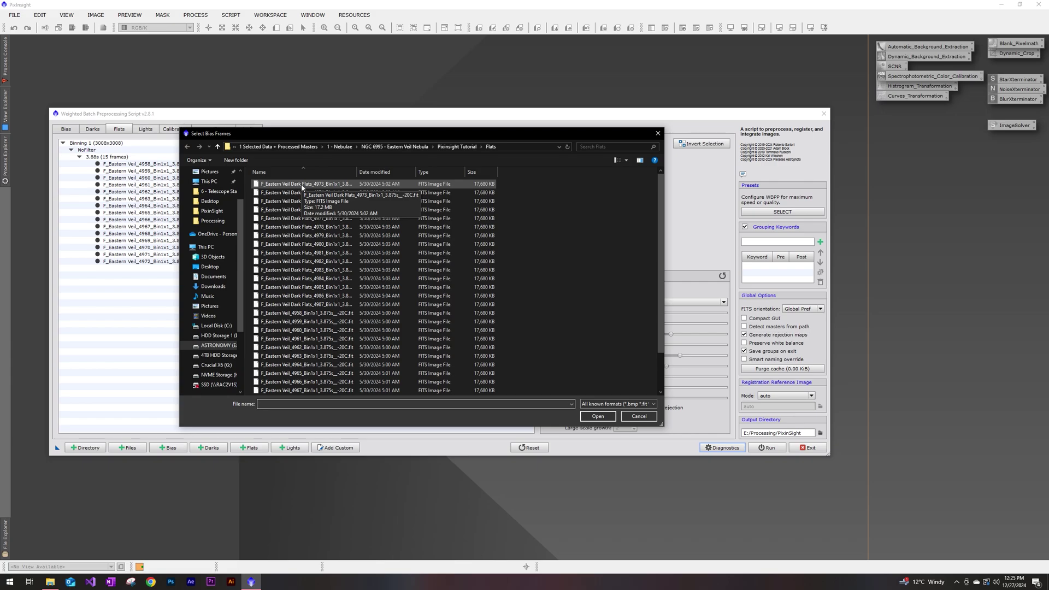
left_click(300, 184)
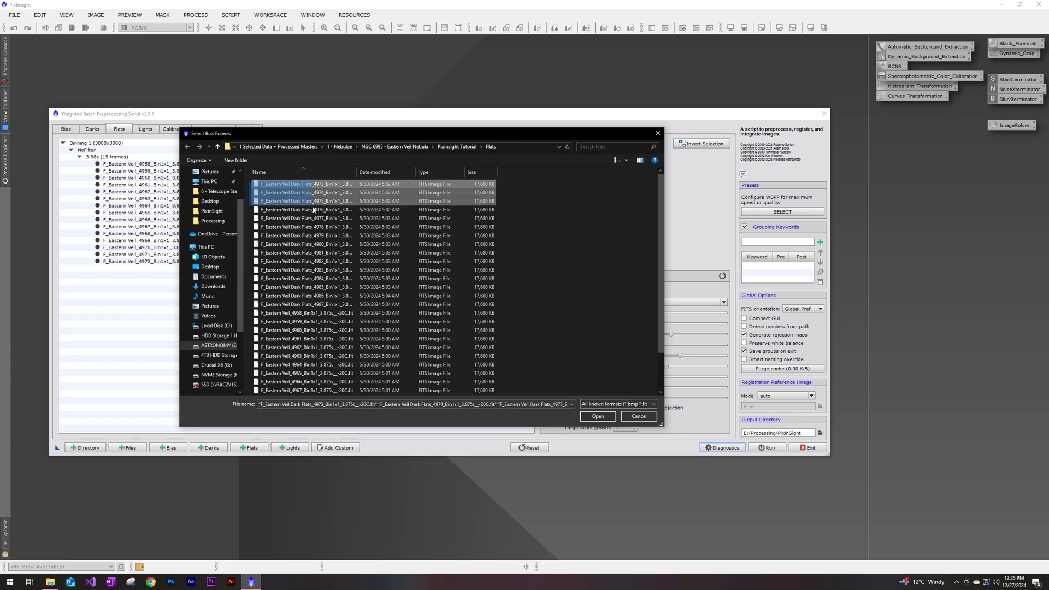
left_click(328, 304, "shift")
left_click(597, 416)
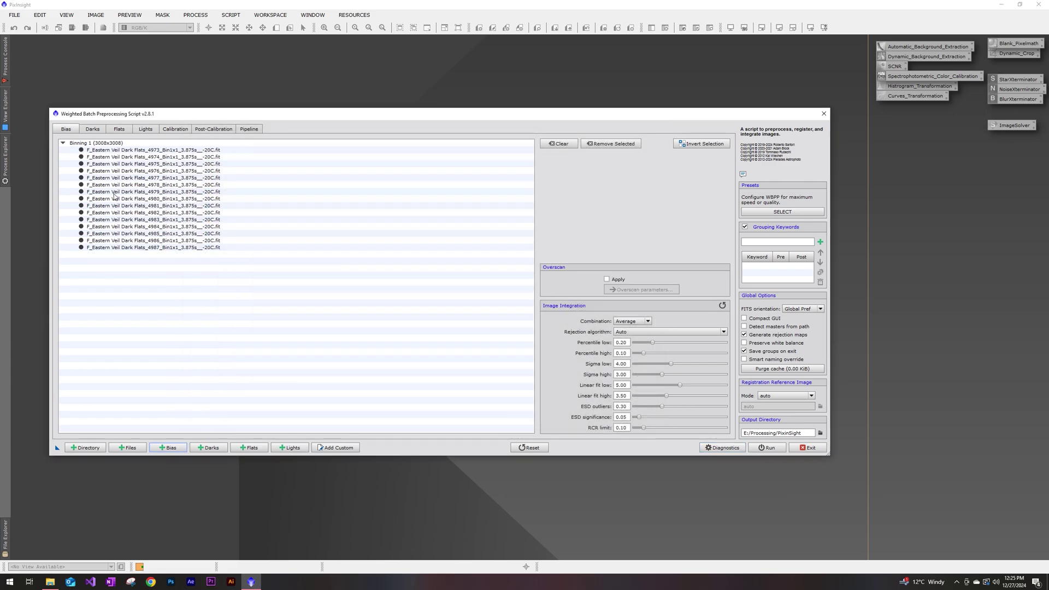
Step: Add darks D1–D5.fit from 2 Darks Library > 101 Gain > 180s > -20C as dark frames
left_click(208, 447)
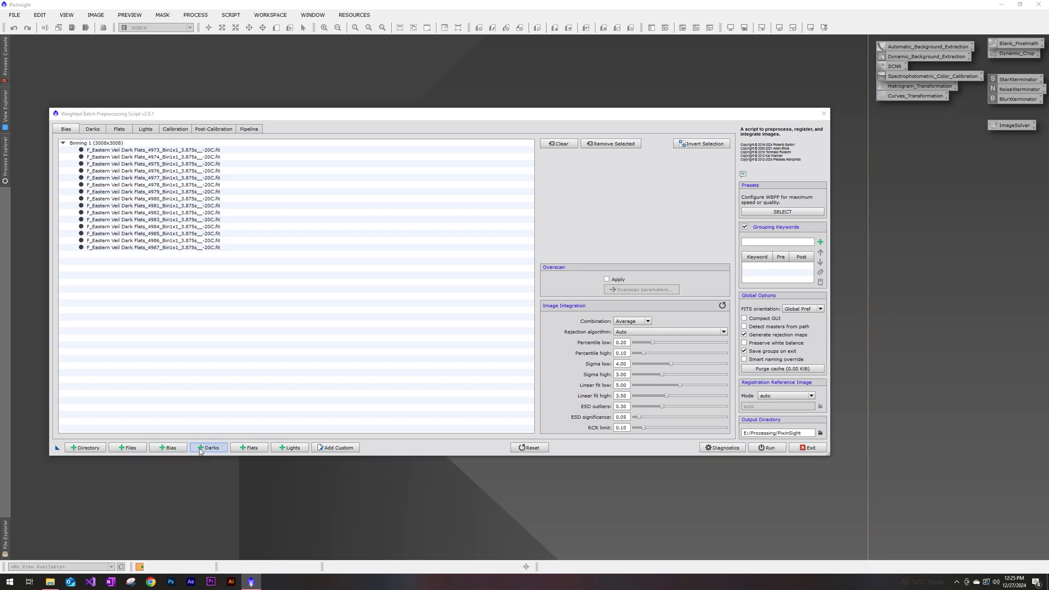
left_click(335, 147)
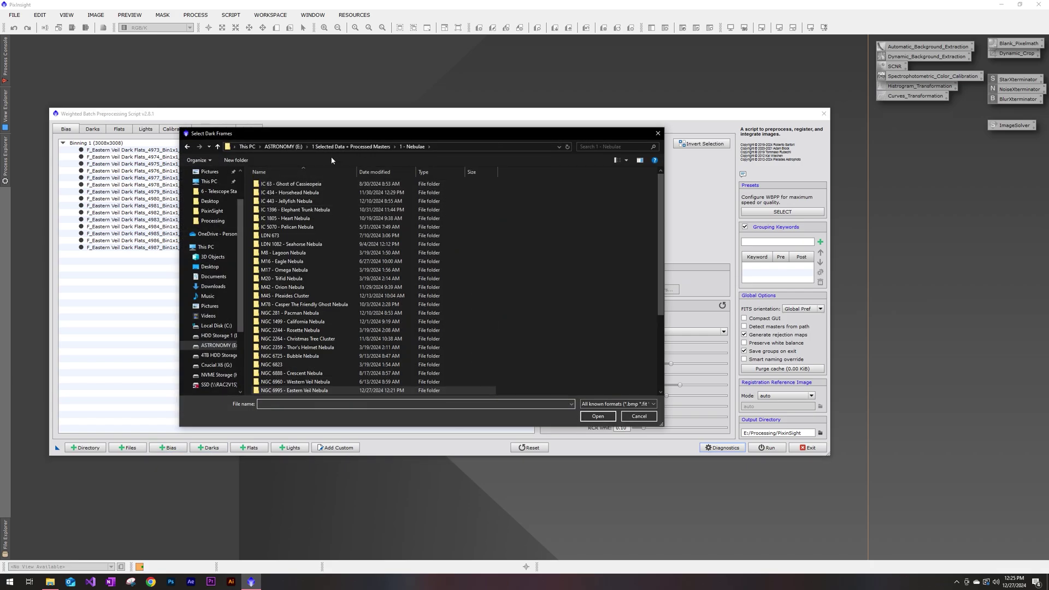
left_click(282, 146)
double_click(283, 193)
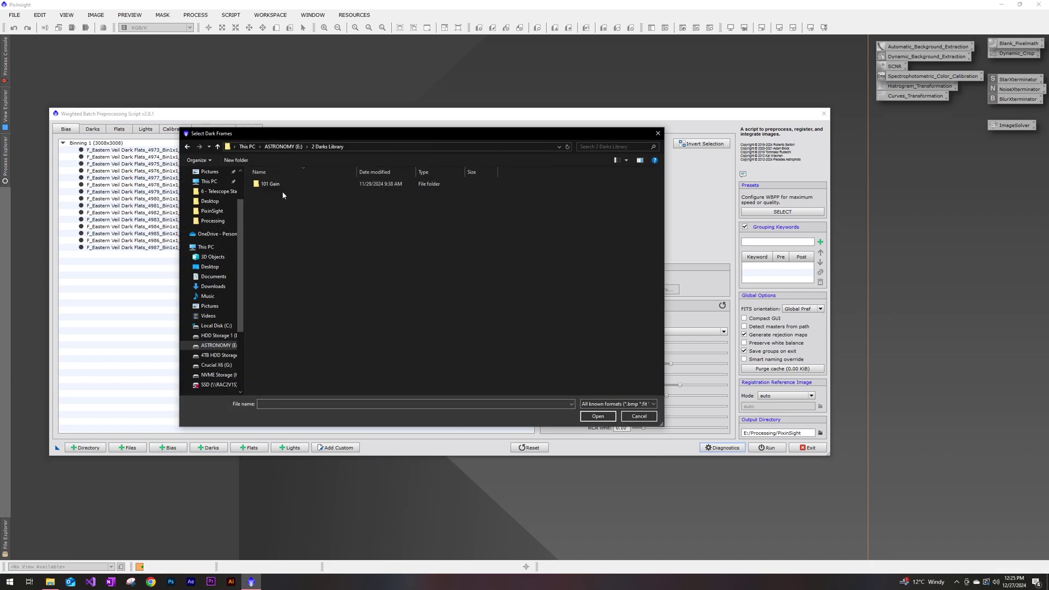
double_click(282, 186)
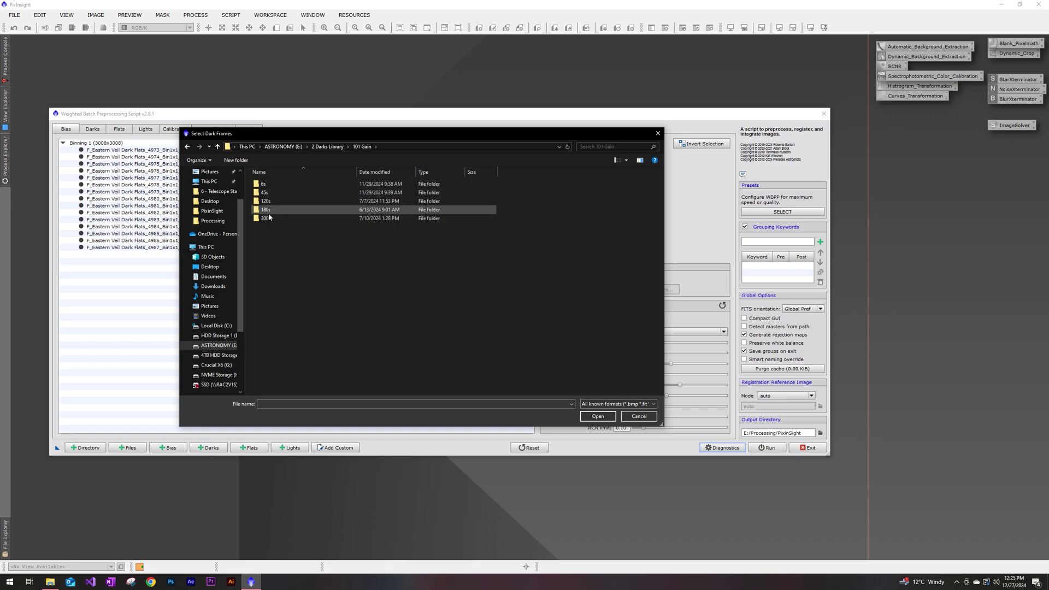
double_click(274, 212)
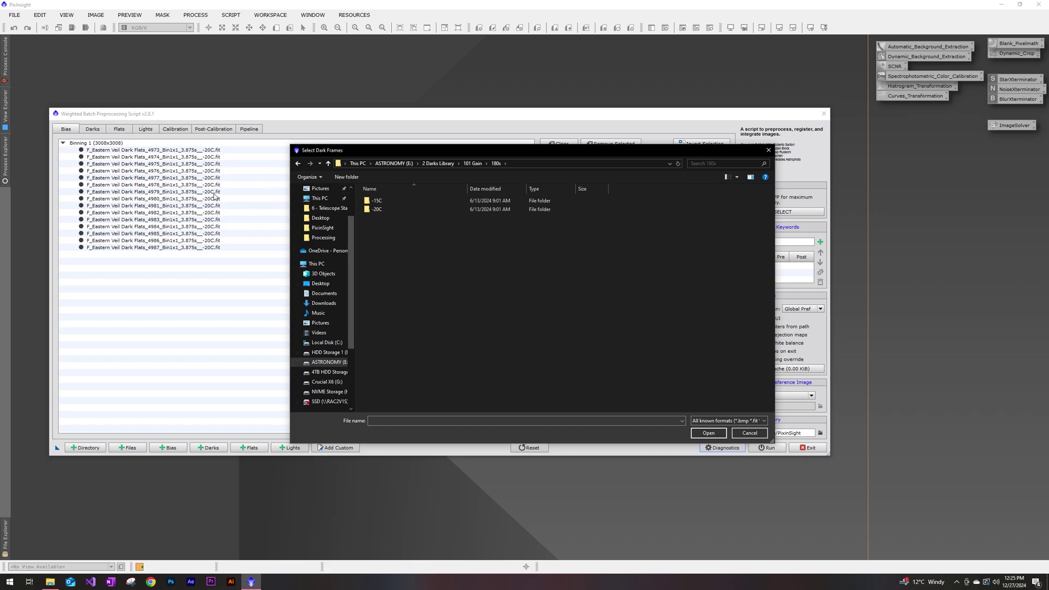
double_click(383, 209)
left_click_drag(376, 260, 379, 200)
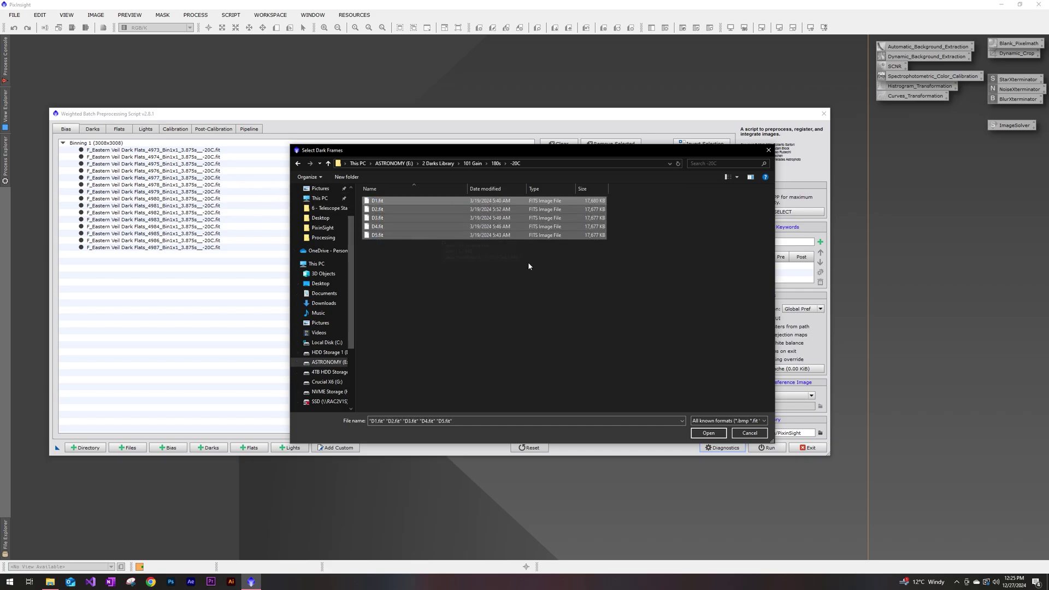
left_click(713, 431)
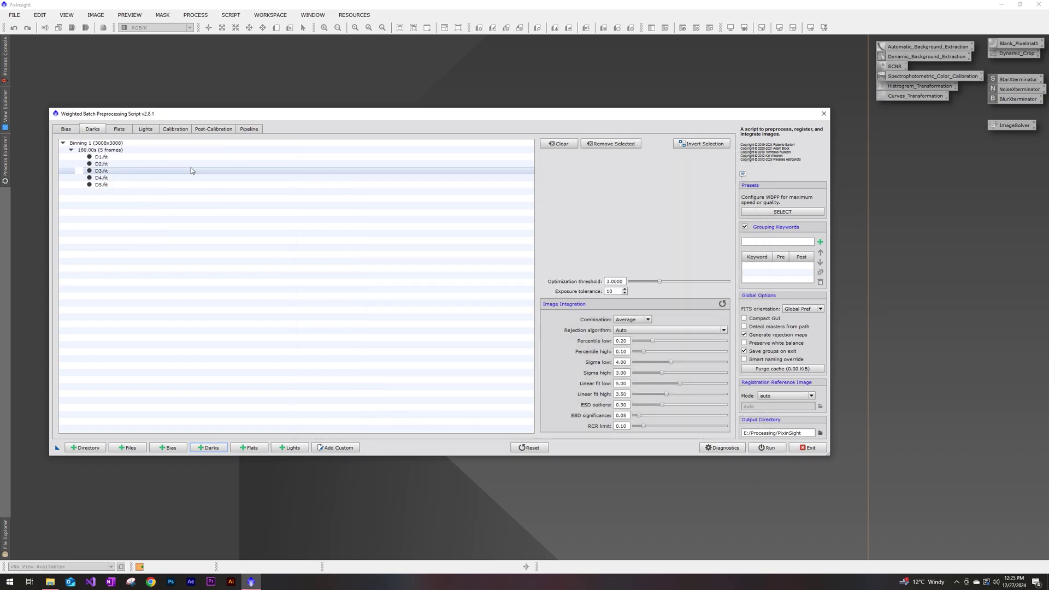
left_click_drag(163, 120, 160, 126)
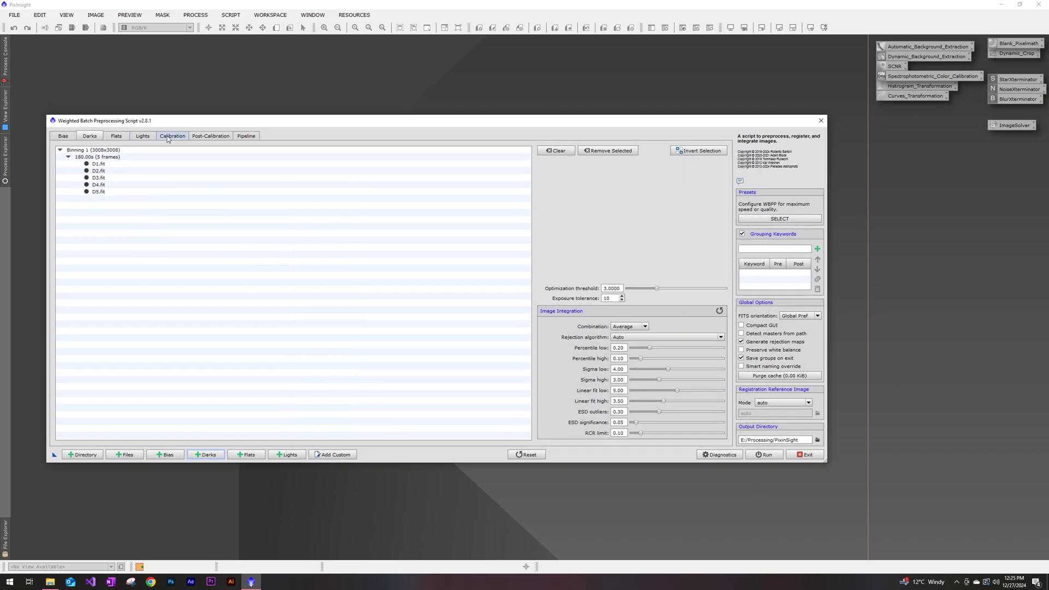
Step: Mark the 64-frame light group as CFA images with RGGB mosaic, applied to all light groups
left_click(186, 135)
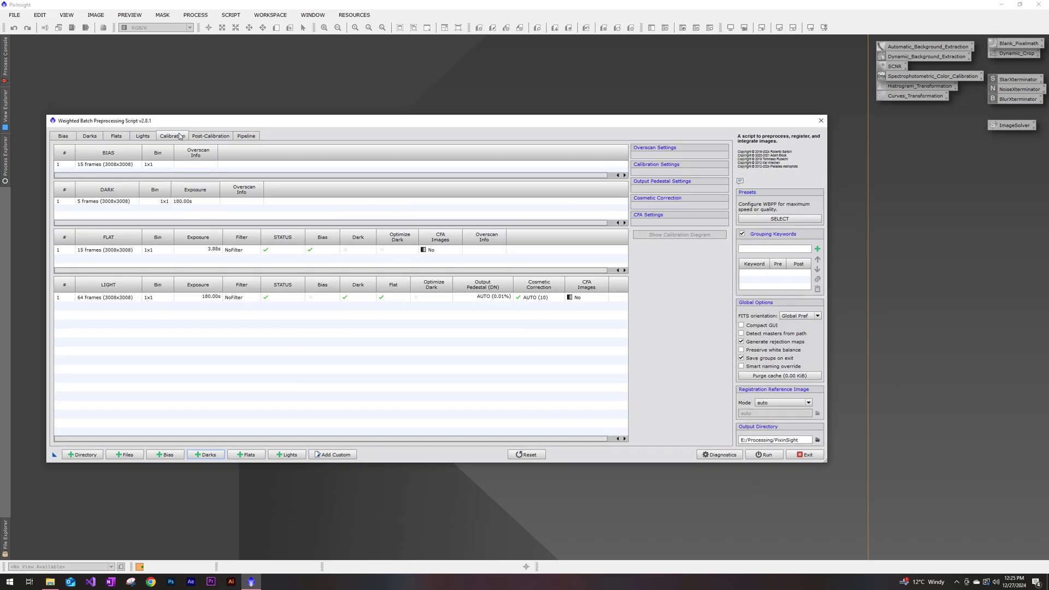
left_click(119, 296)
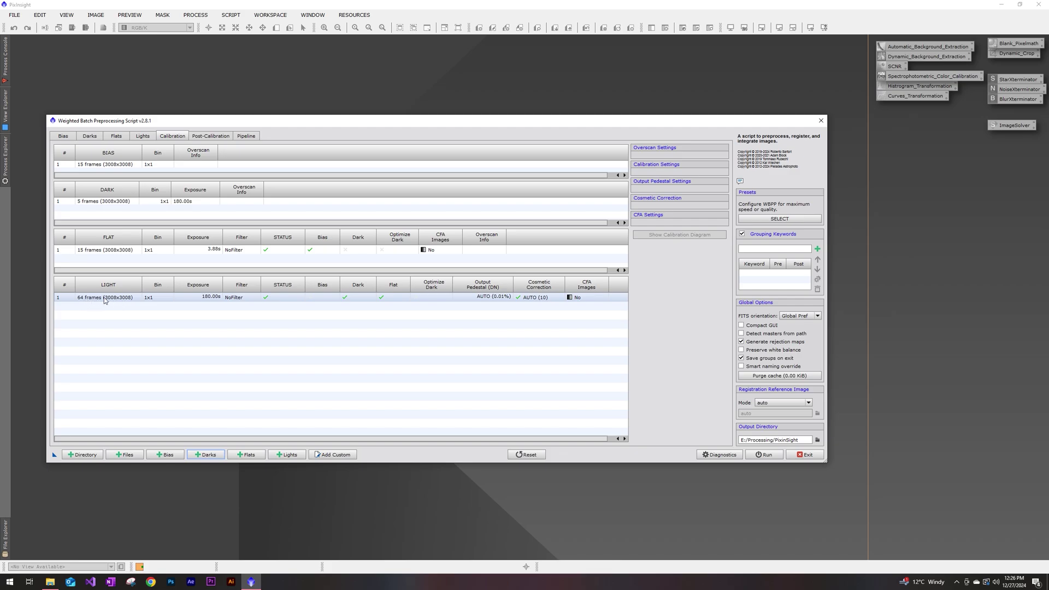
left_click(105, 298)
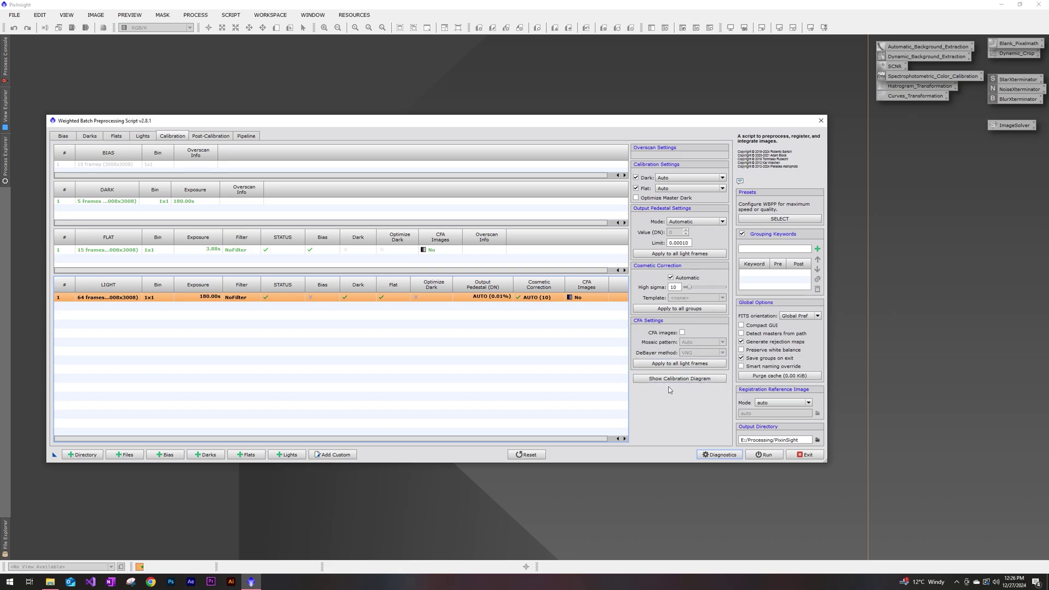
left_click(682, 333)
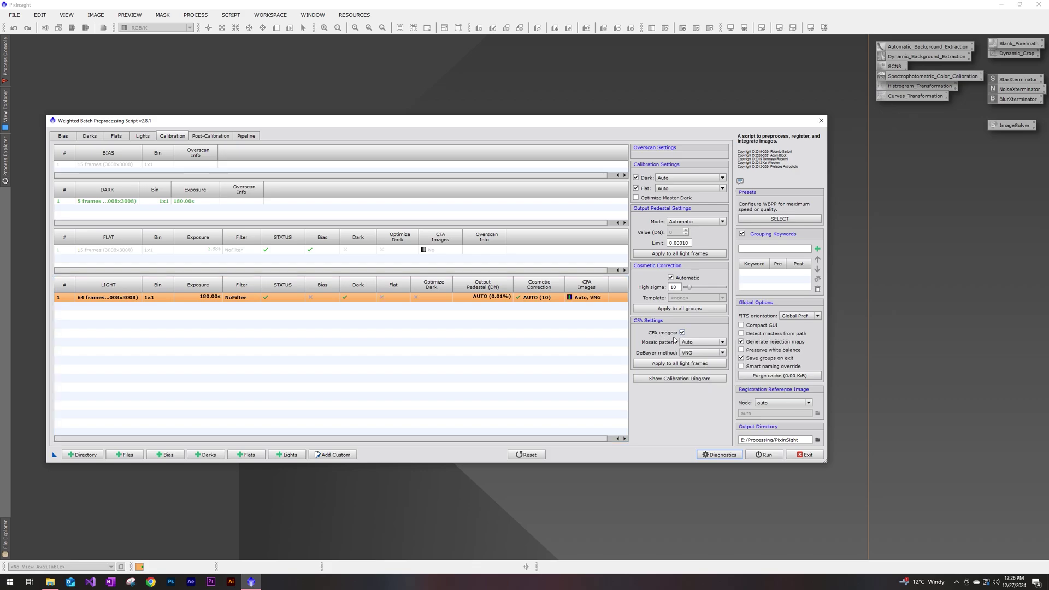
left_click(690, 342)
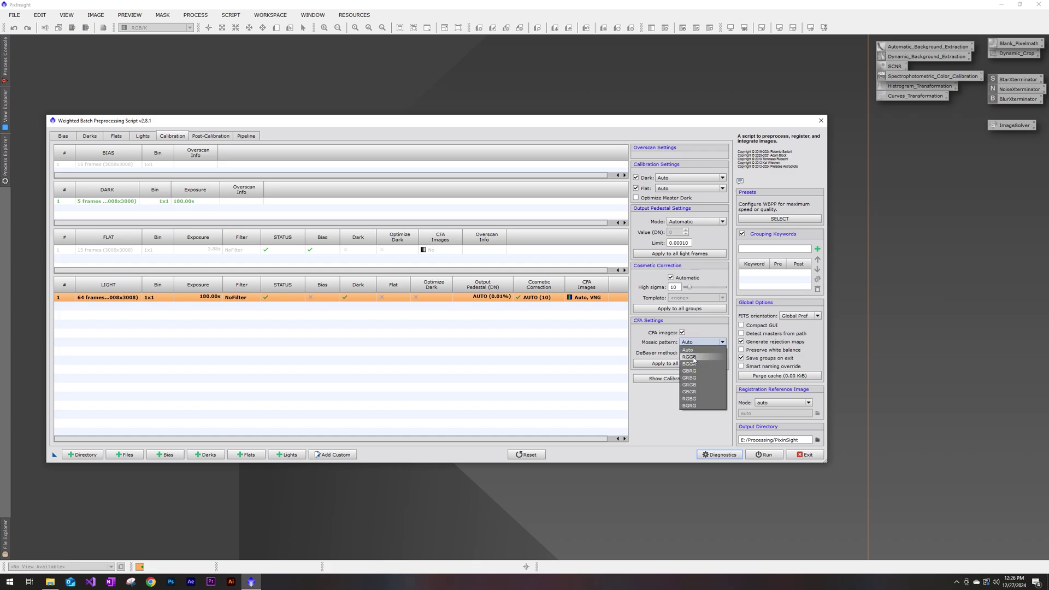
left_click(690, 357)
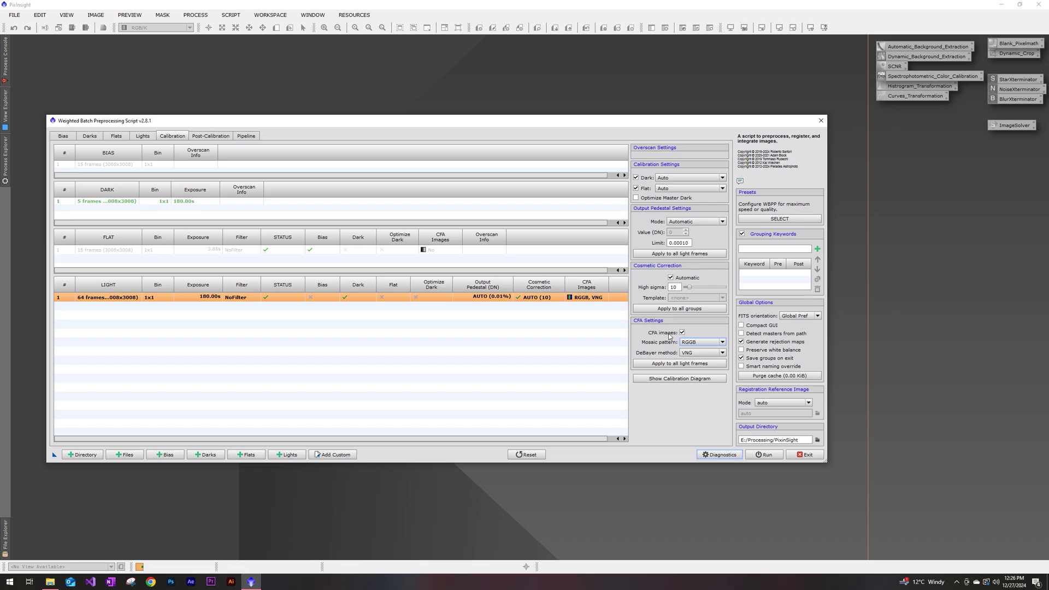
left_click(668, 364)
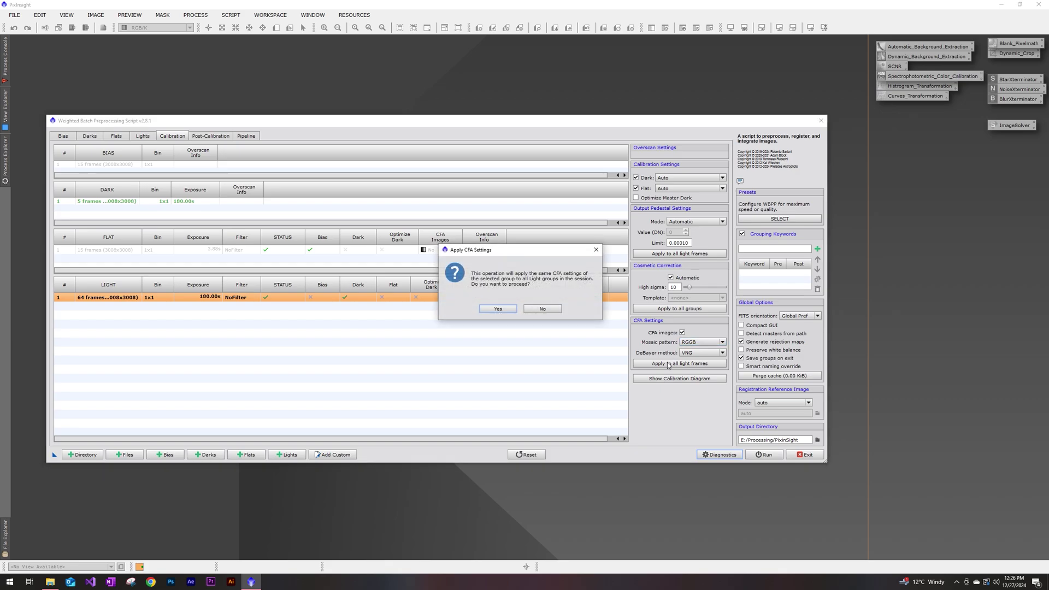
left_click(495, 309)
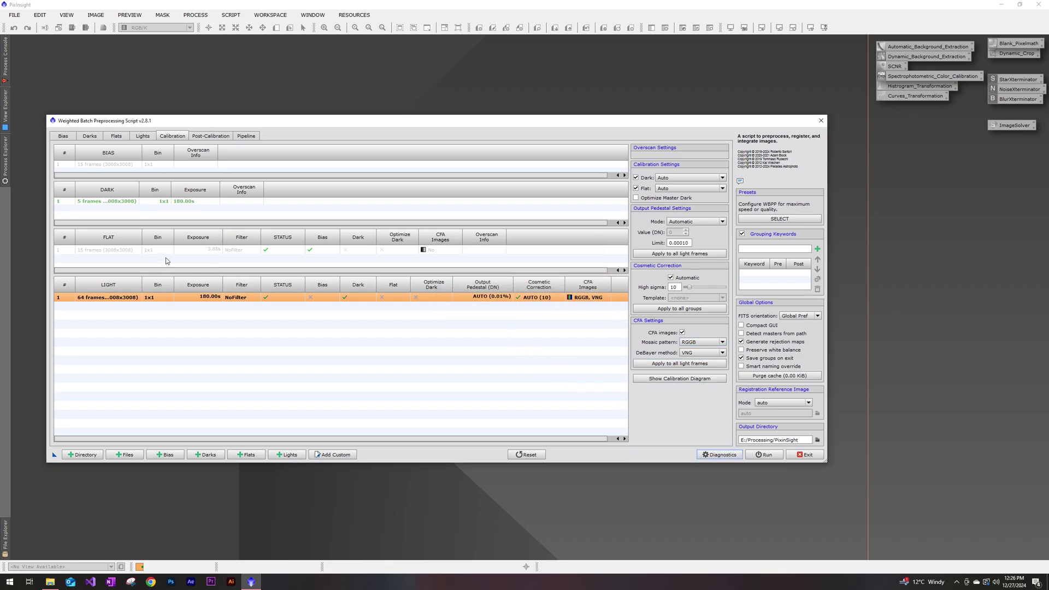
left_click(118, 249)
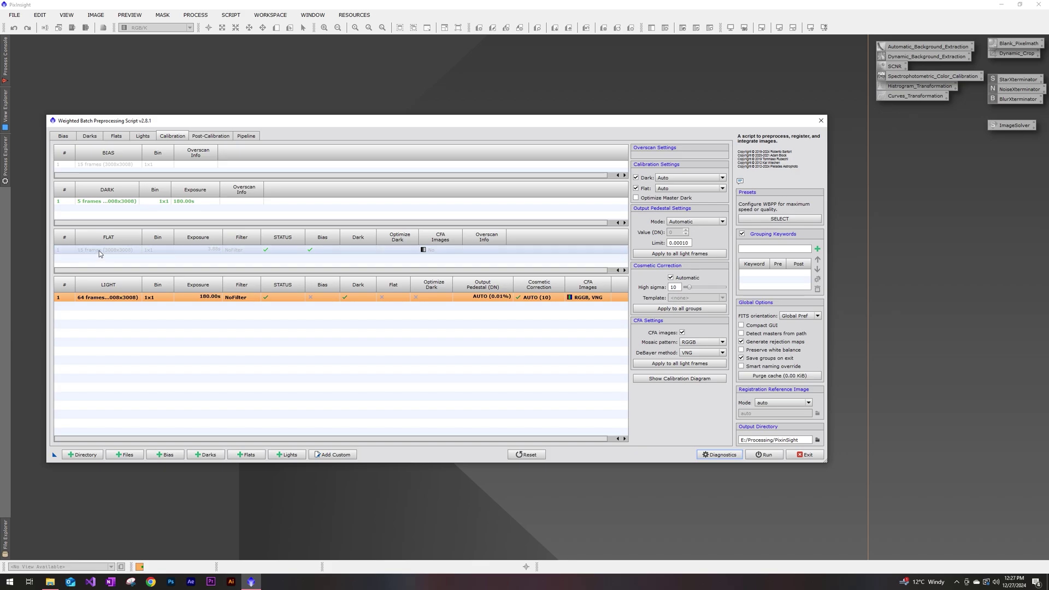
Step: Flag the 15-frame flat group as CFA images for all flats
left_click(100, 251)
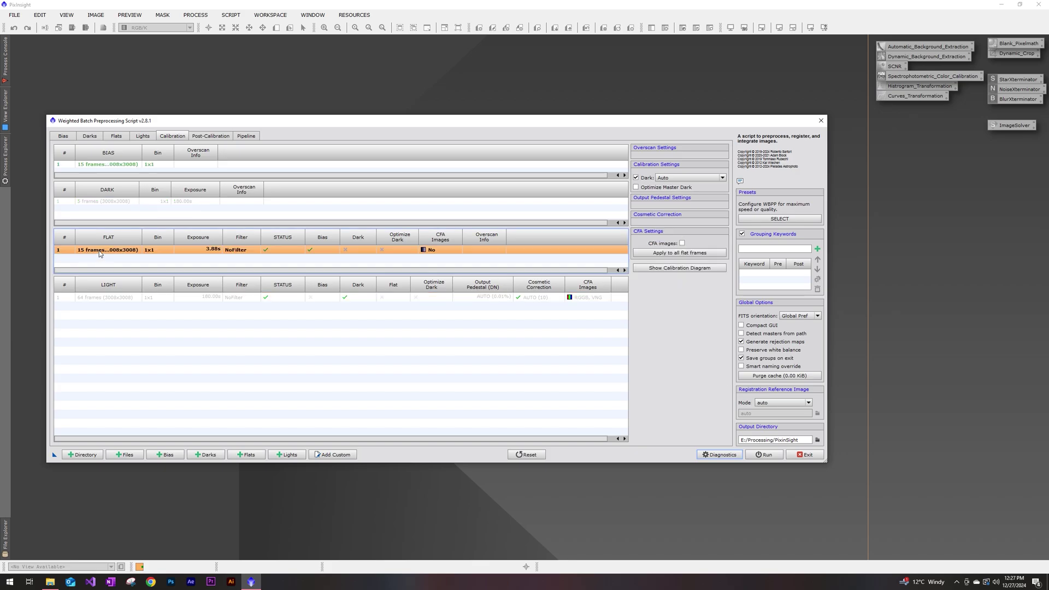
left_click(682, 244)
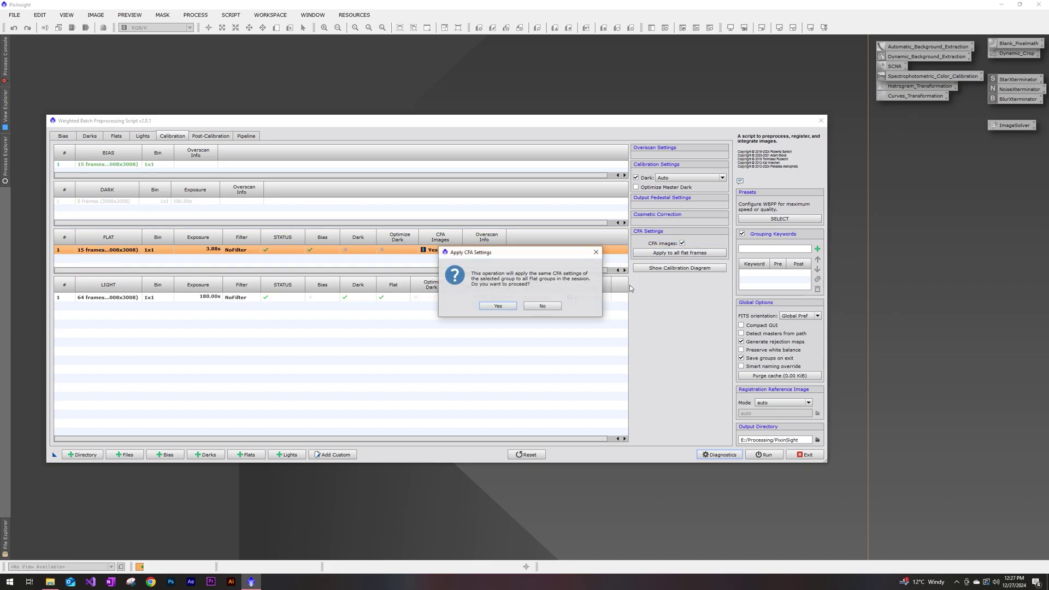
left_click(495, 308)
Step: Recheck the light and flat settings, then widen the BIAS column to show full details
left_click(210, 298)
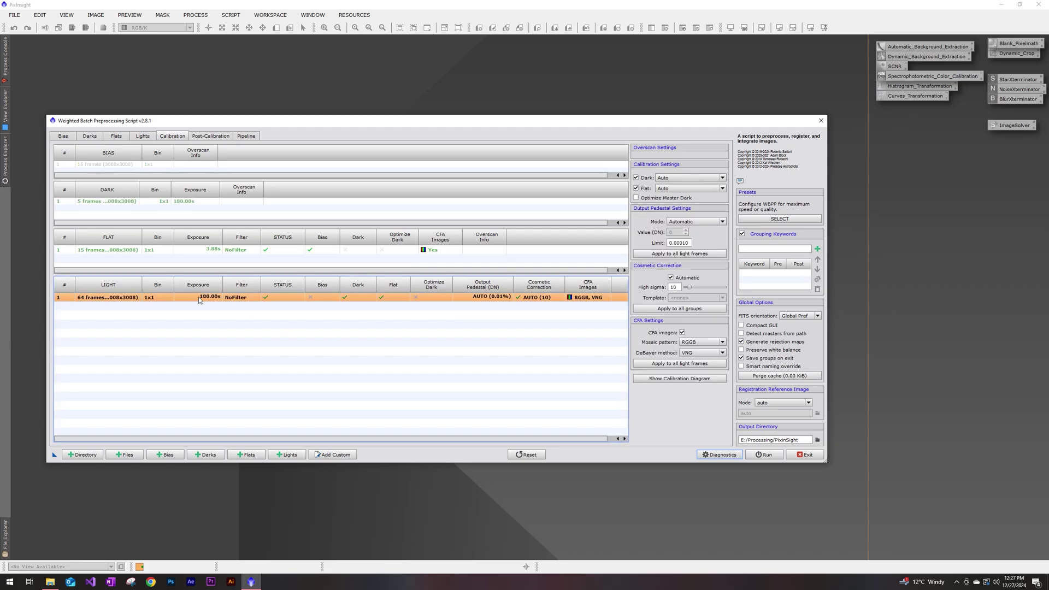
left_click(163, 250)
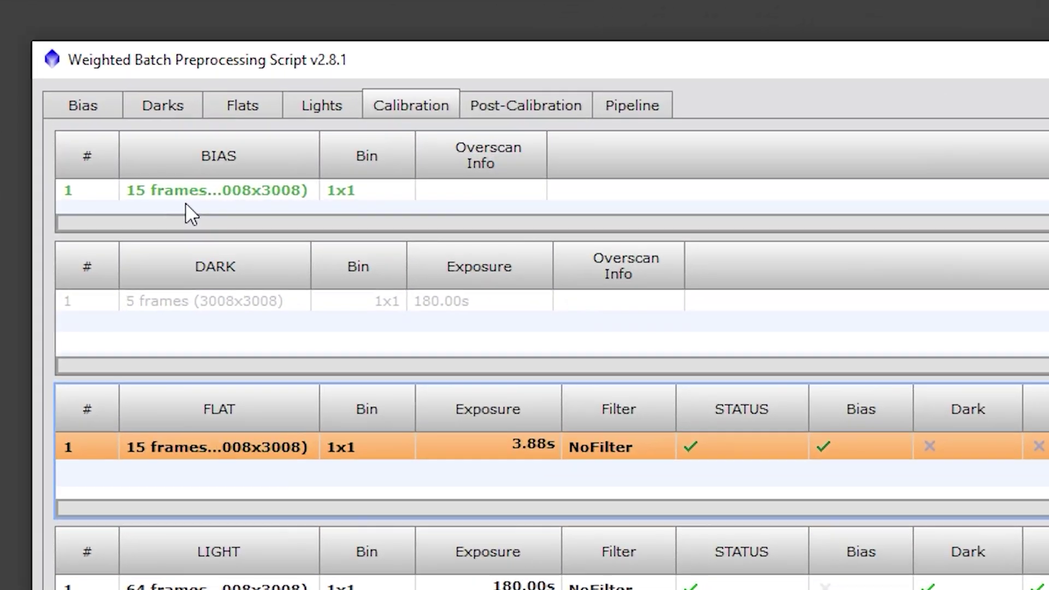
left_click_drag(318, 156, 431, 152)
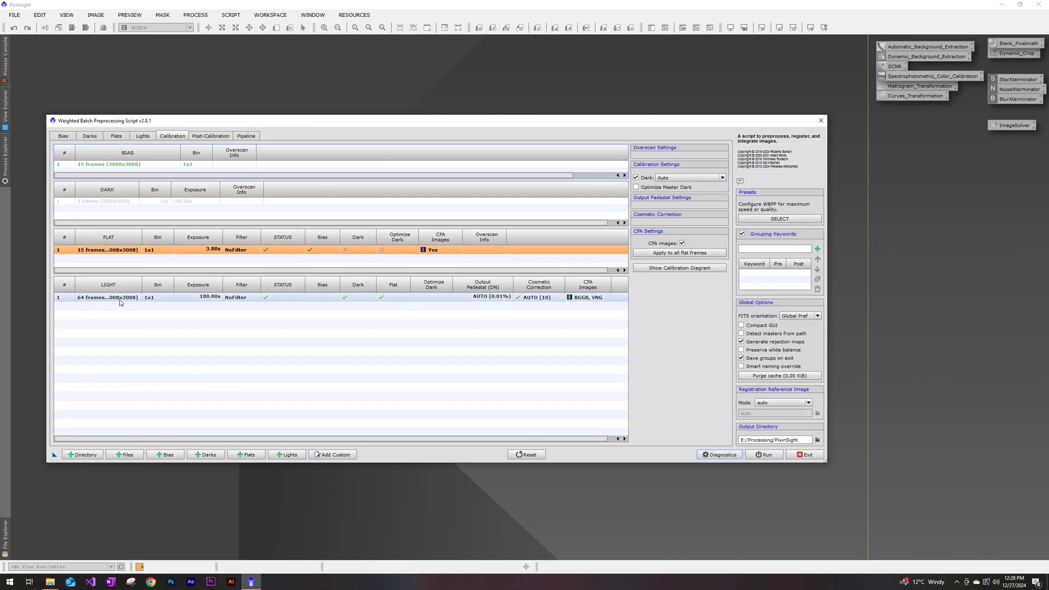
Step: With the LIGHT group's settings shown, apply the Maximum quality preset
left_click(121, 300)
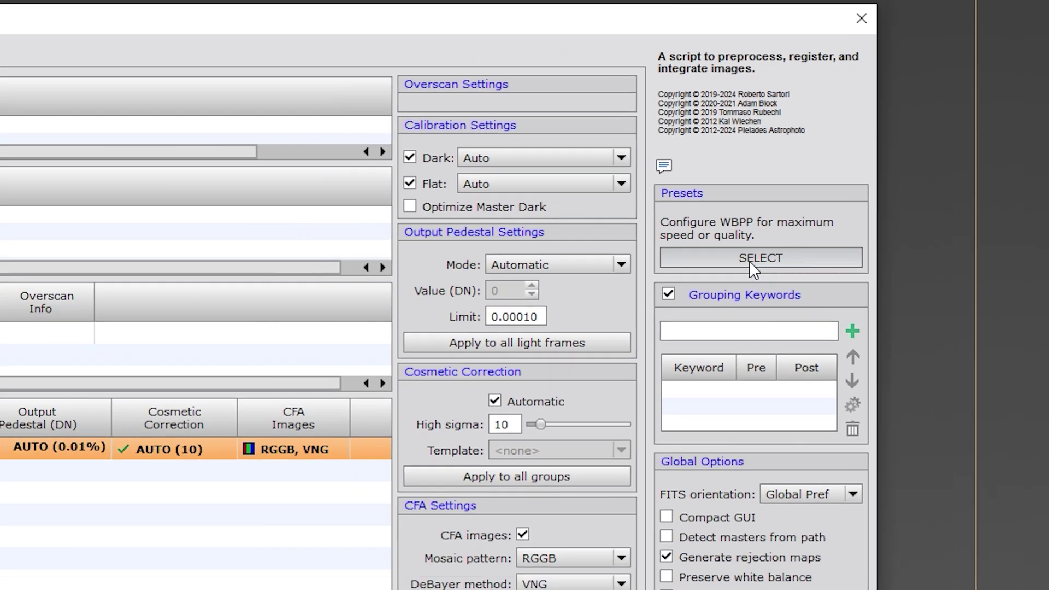
left_click(781, 219)
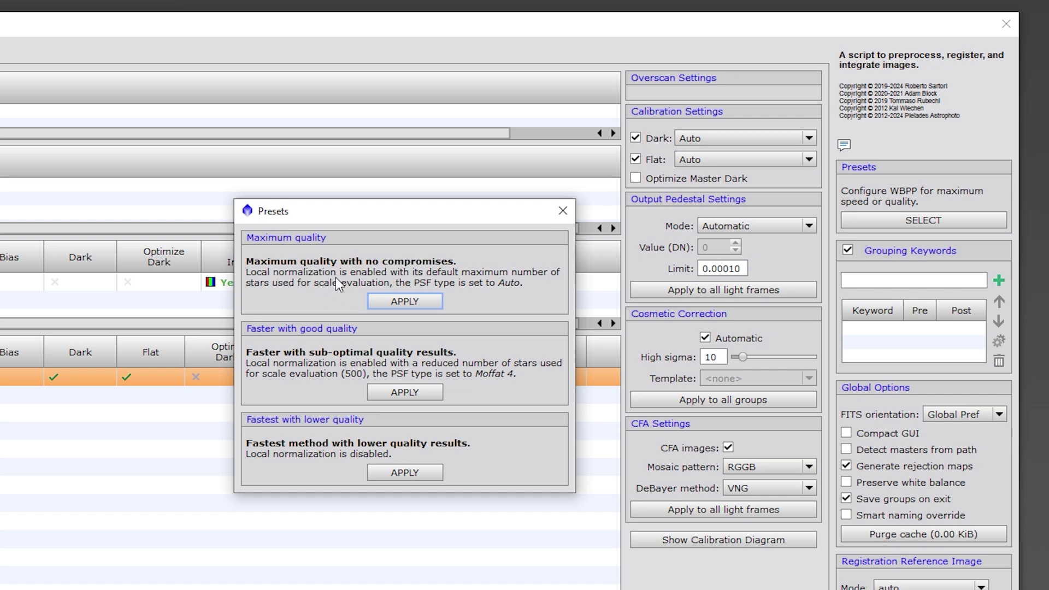
left_click(404, 301)
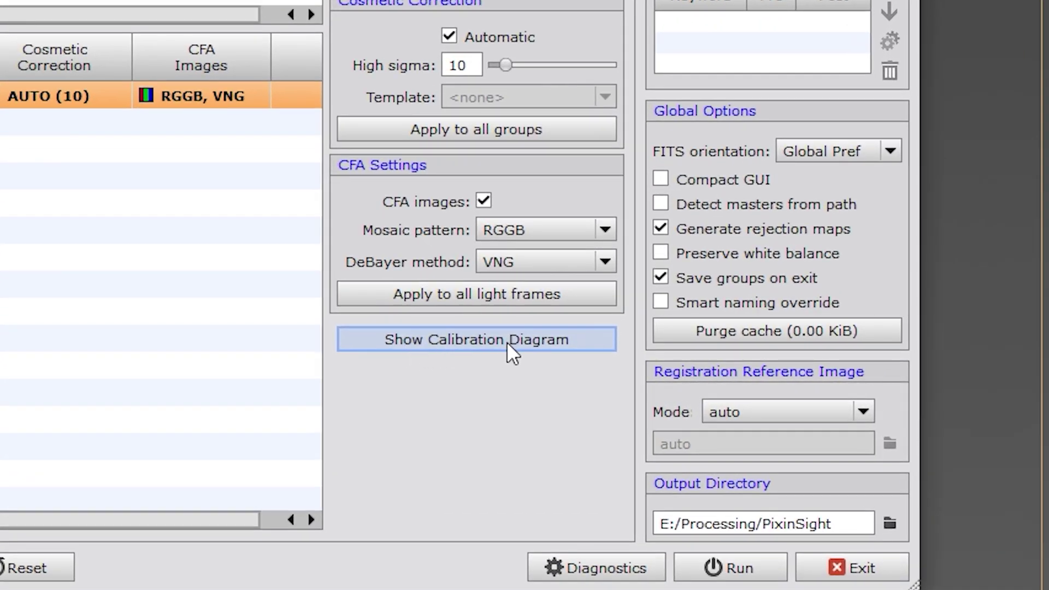
left_click(523, 342)
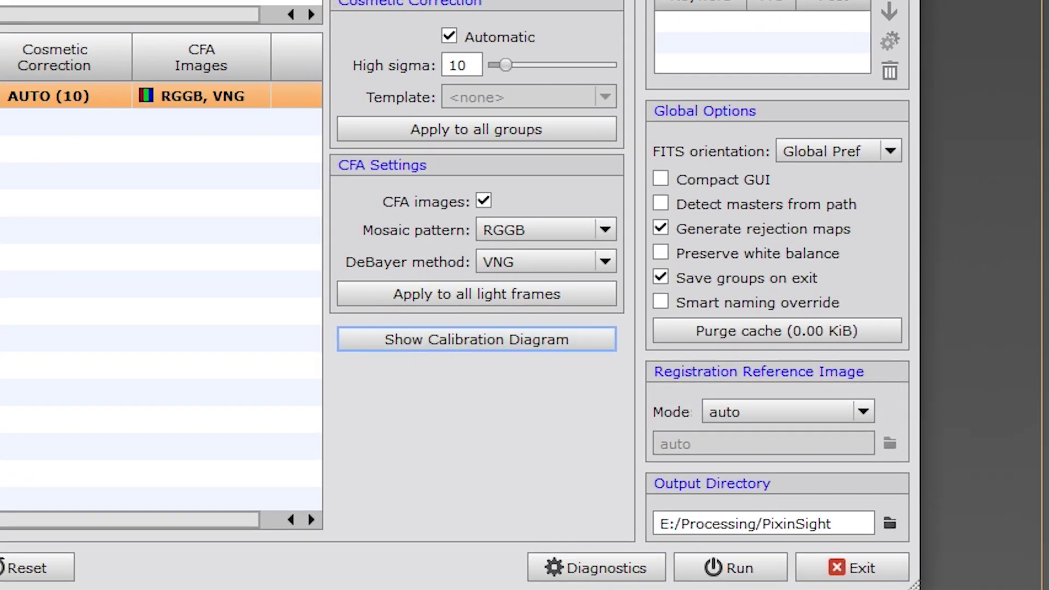
left_click(470, 344)
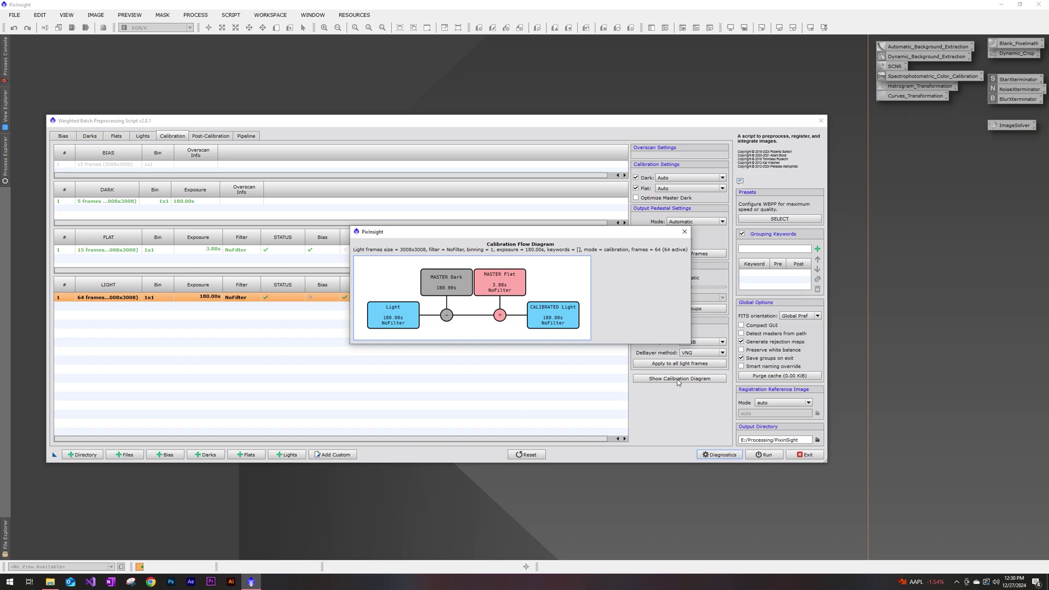
left_click(684, 232)
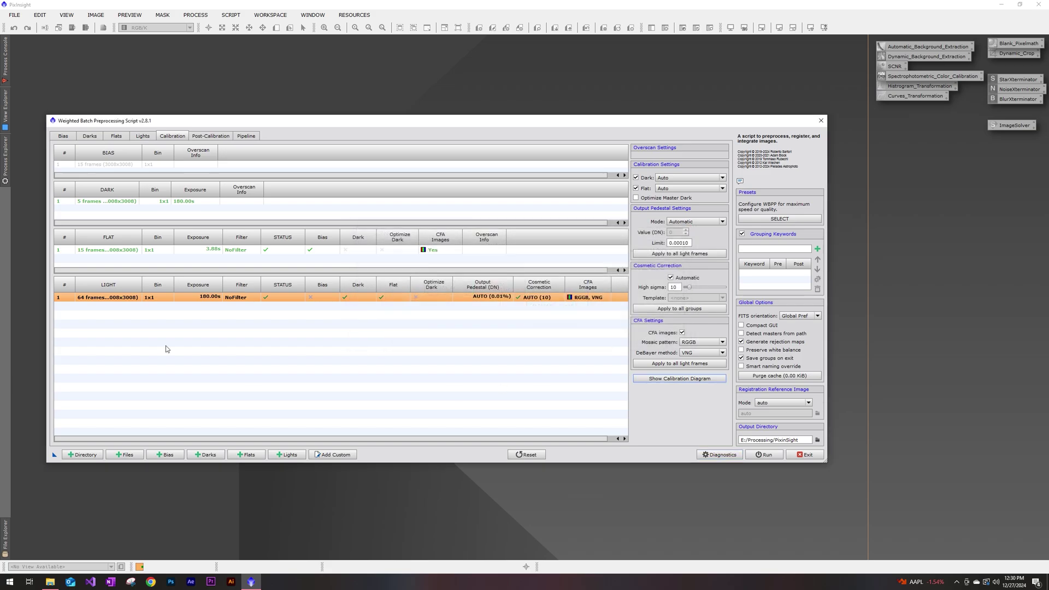
left_click(116, 248)
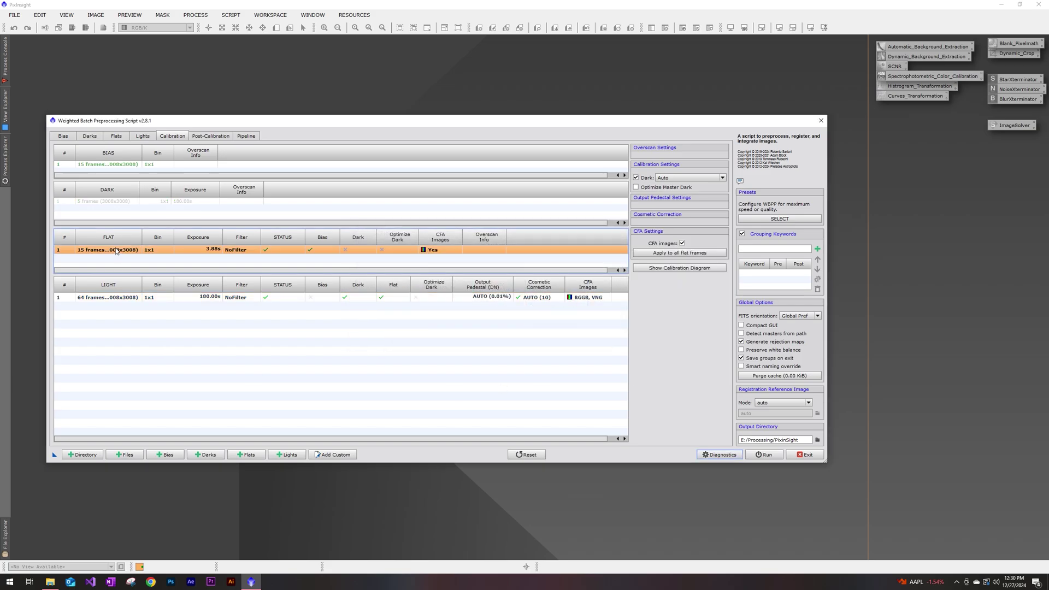
left_click(674, 268)
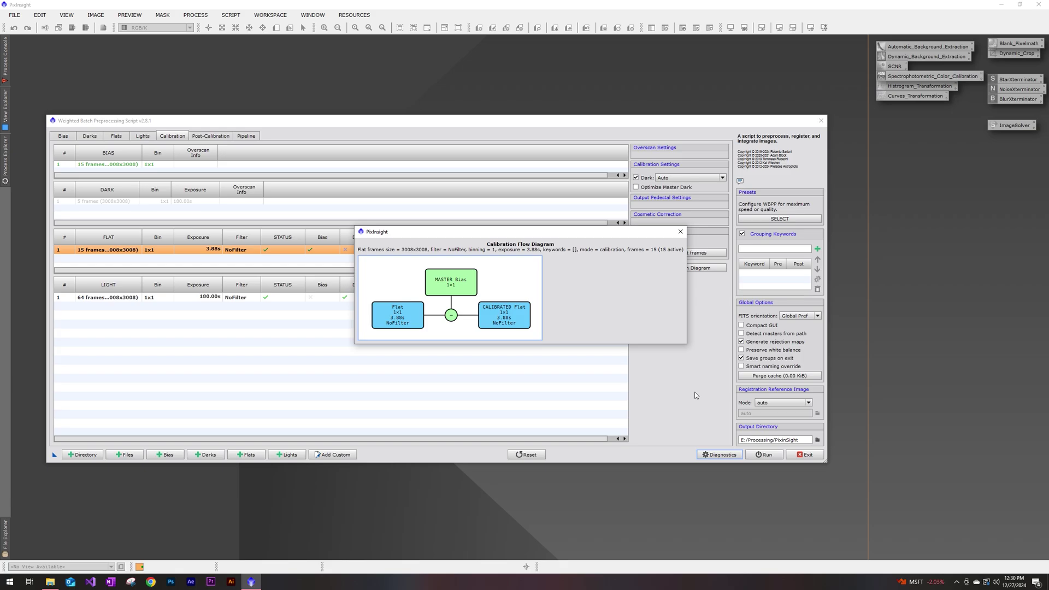
left_click(680, 232)
left_click(143, 338)
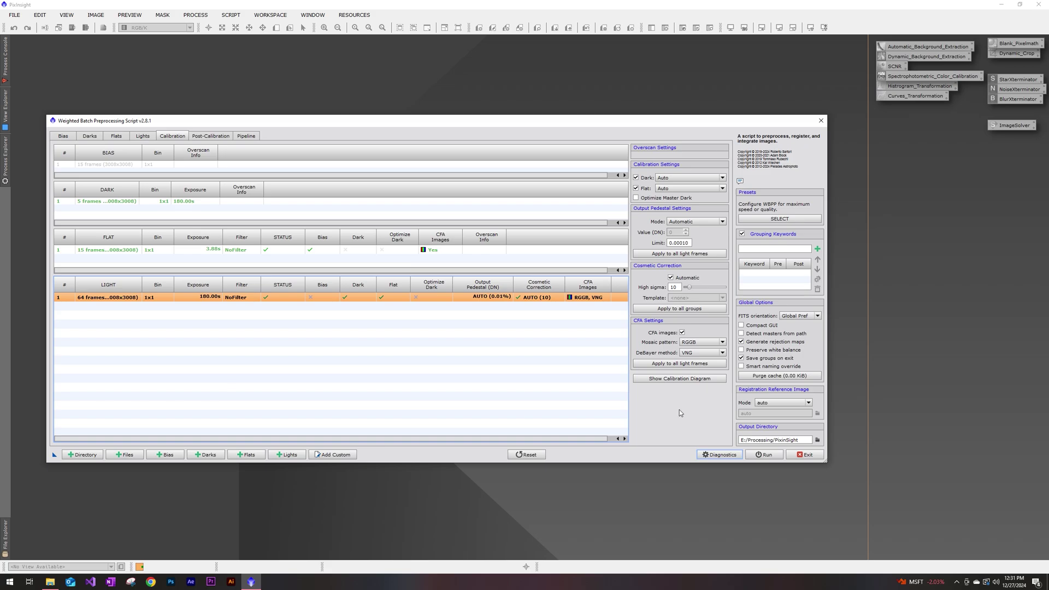
Step: Run the WBPP pipeline, continuing past the disk-space diagnostic check
left_click(765, 455)
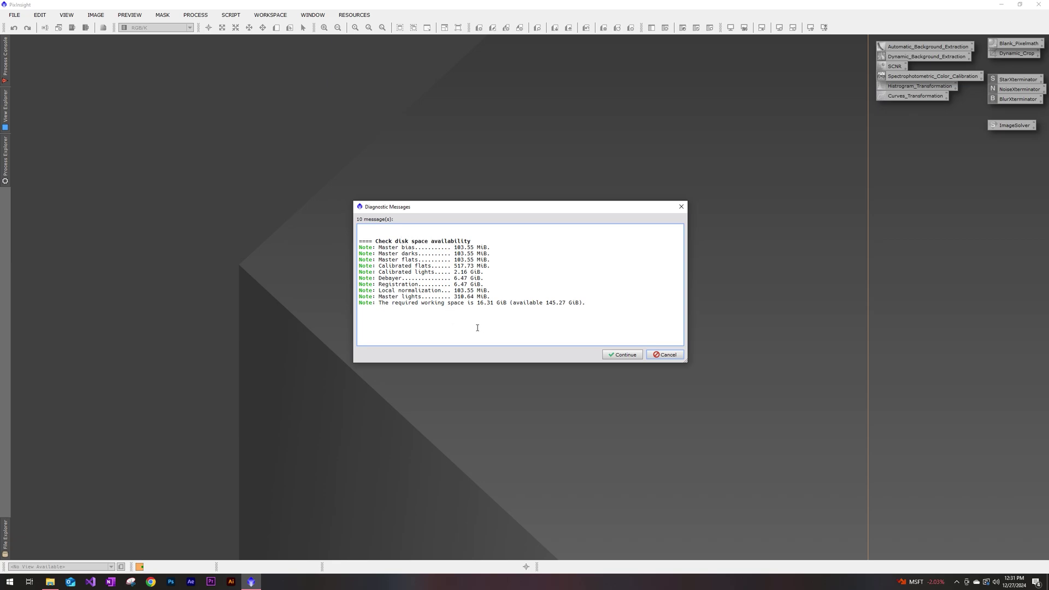
left_click_drag(547, 302, 564, 302)
left_click(552, 326)
left_click(621, 355)
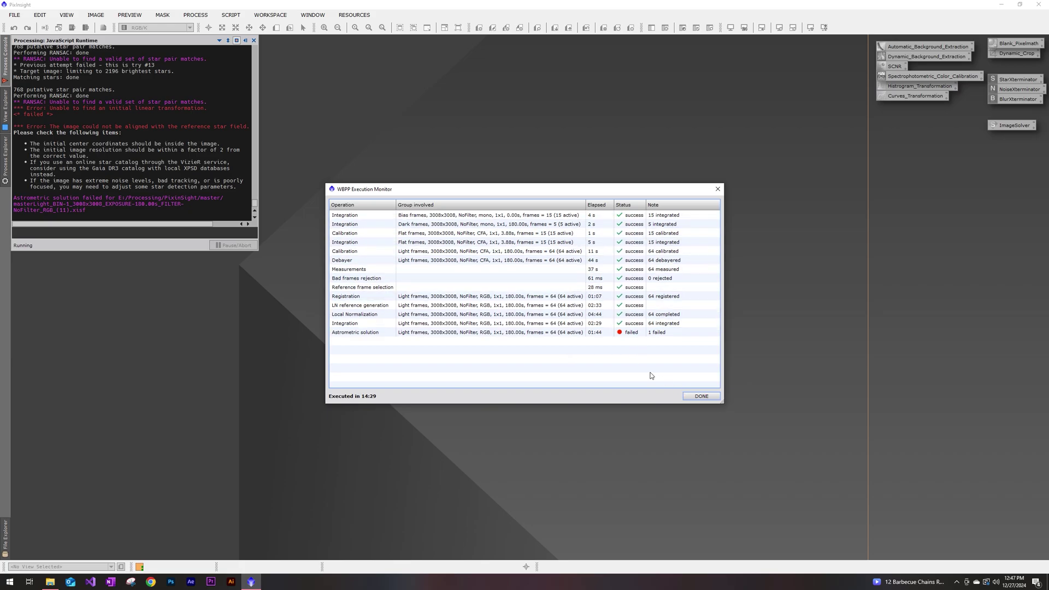
Step: Close the execution monitor, smart report and WBPP script once integration finishes
left_click(702, 397)
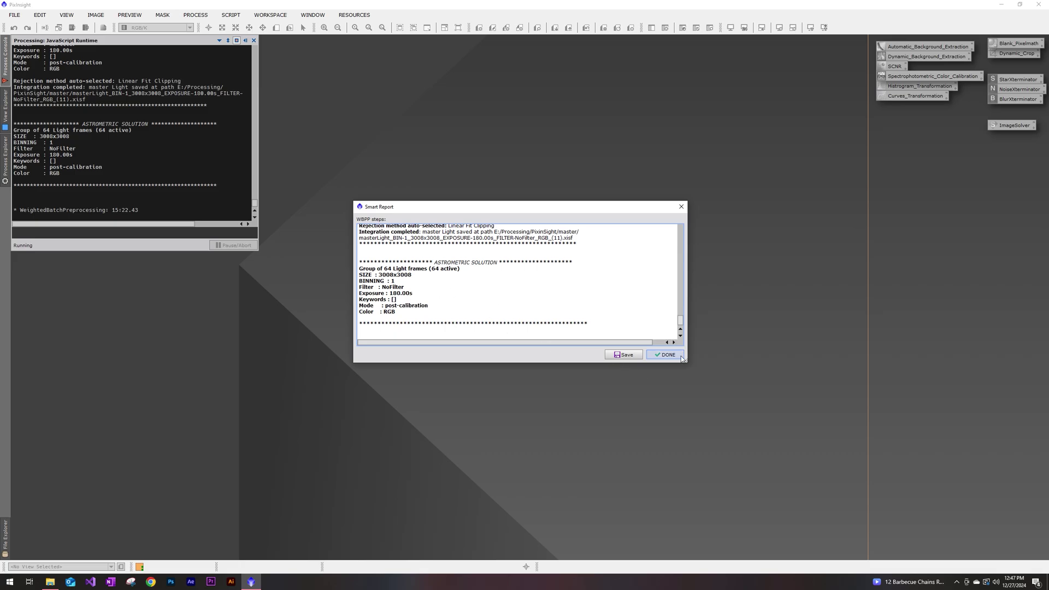
left_click(665, 354)
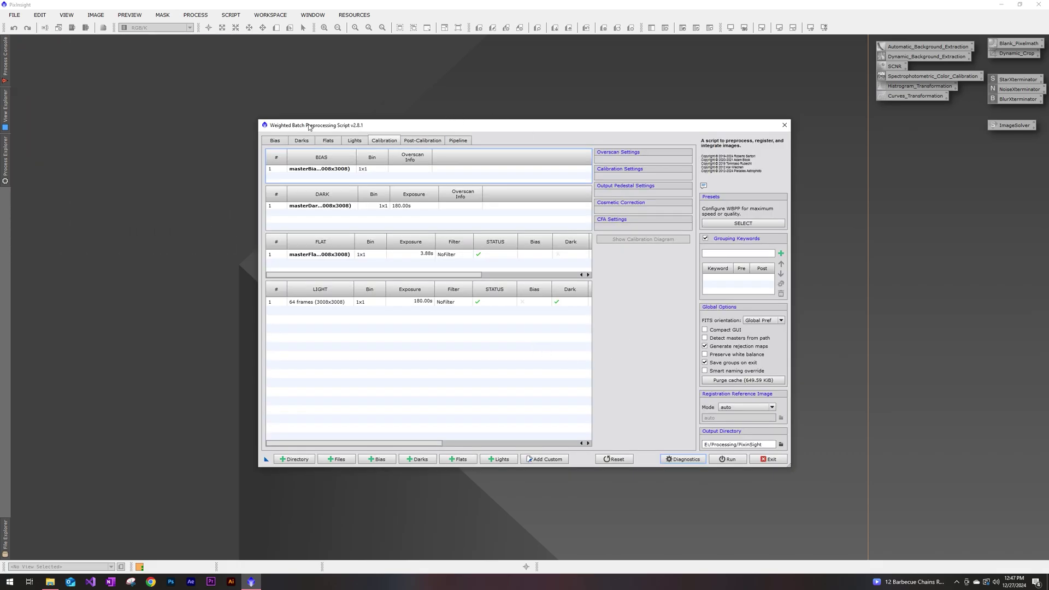
left_click(767, 459)
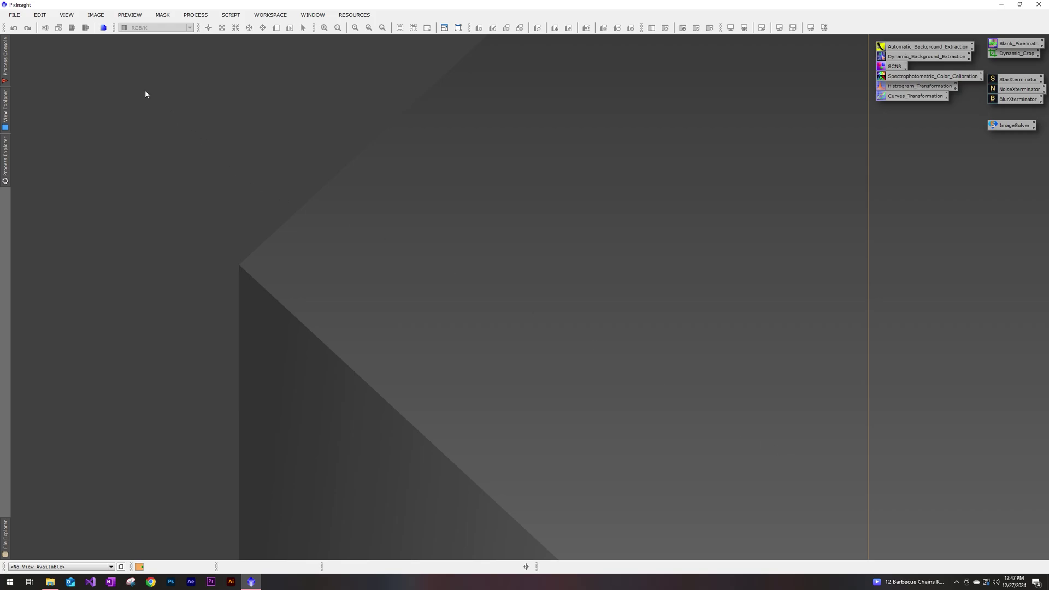
Step: Open the newest masterLight .xisf file from the master output folder
left_click(15, 16)
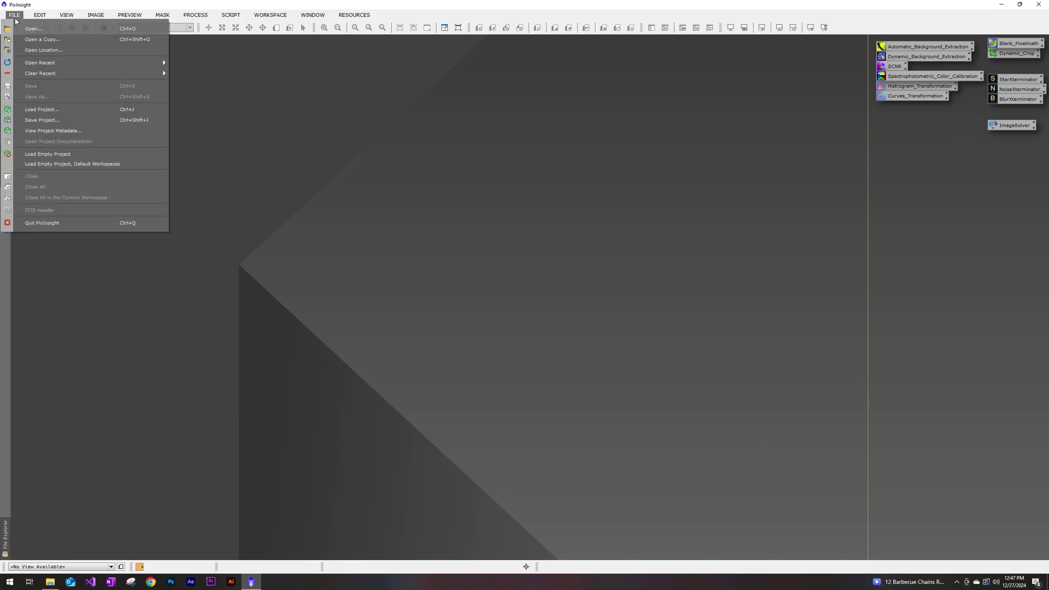
left_click(31, 31)
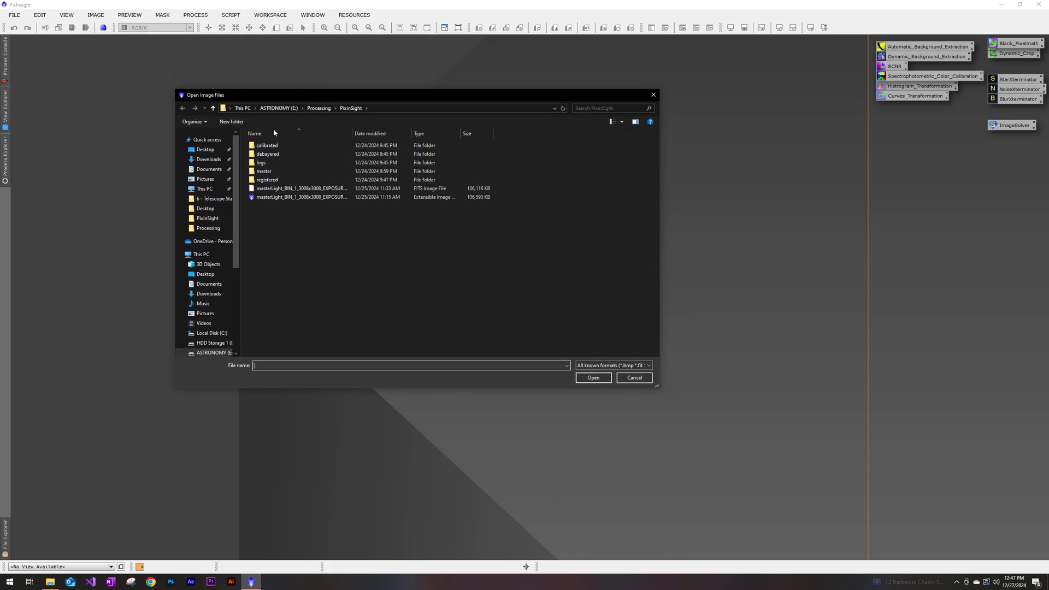
double_click(266, 172)
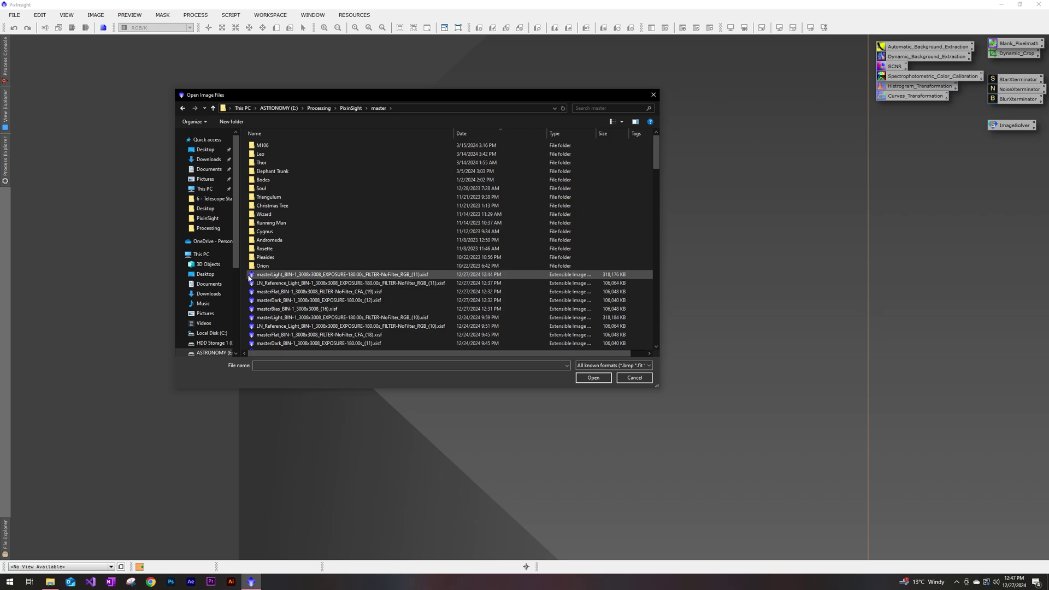
left_click_drag(248, 278, 494, 279)
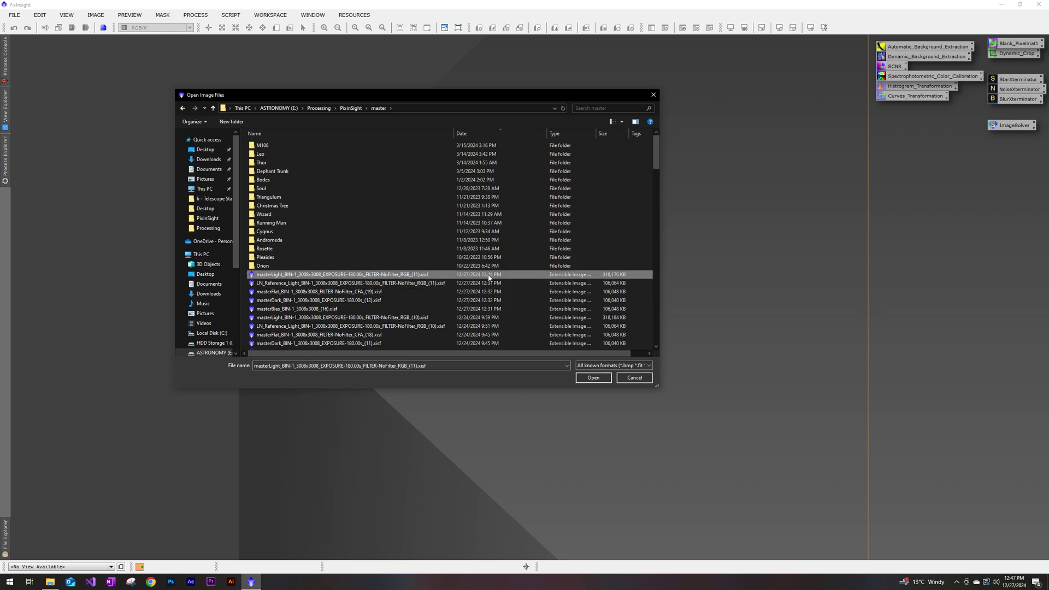
double_click(309, 275)
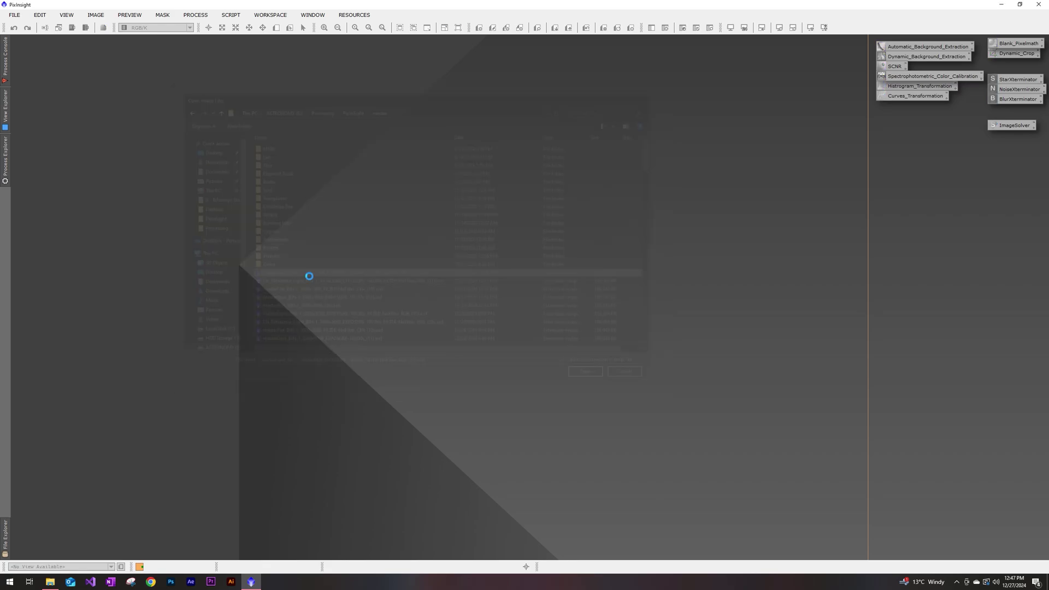
left_click_drag(214, 66, 716, 40)
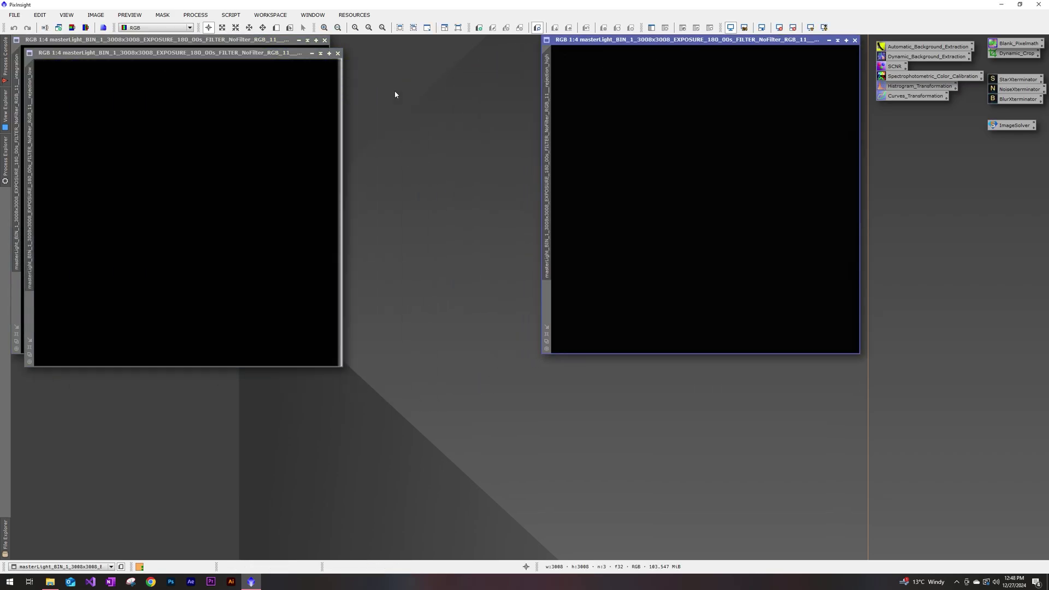
Step: Close the rejection_high and rejection_low windows and AutoStretch the integration image
left_click_drag(248, 56, 475, 44)
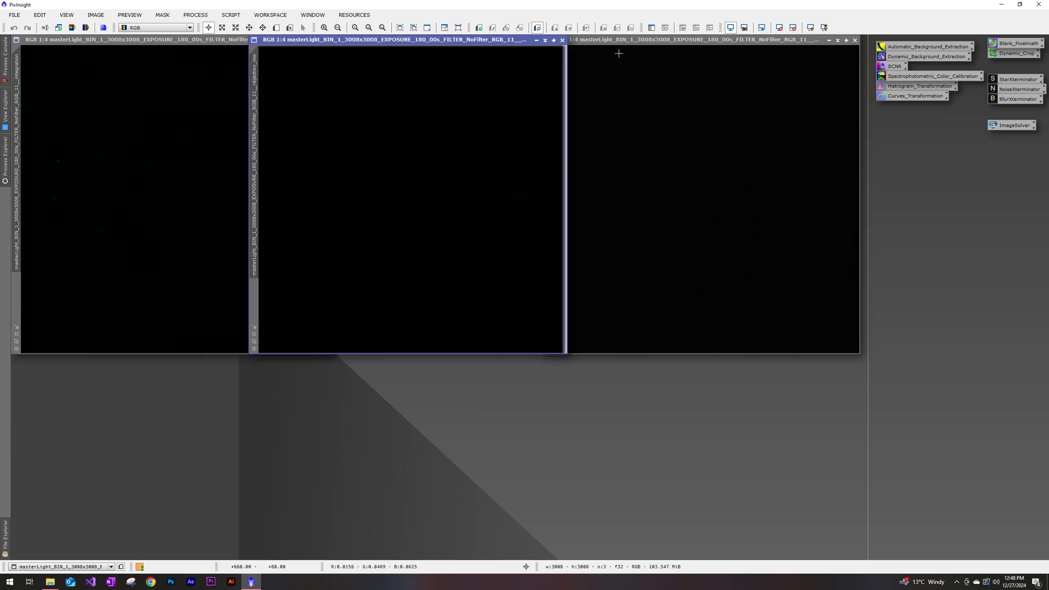
left_click(627, 44)
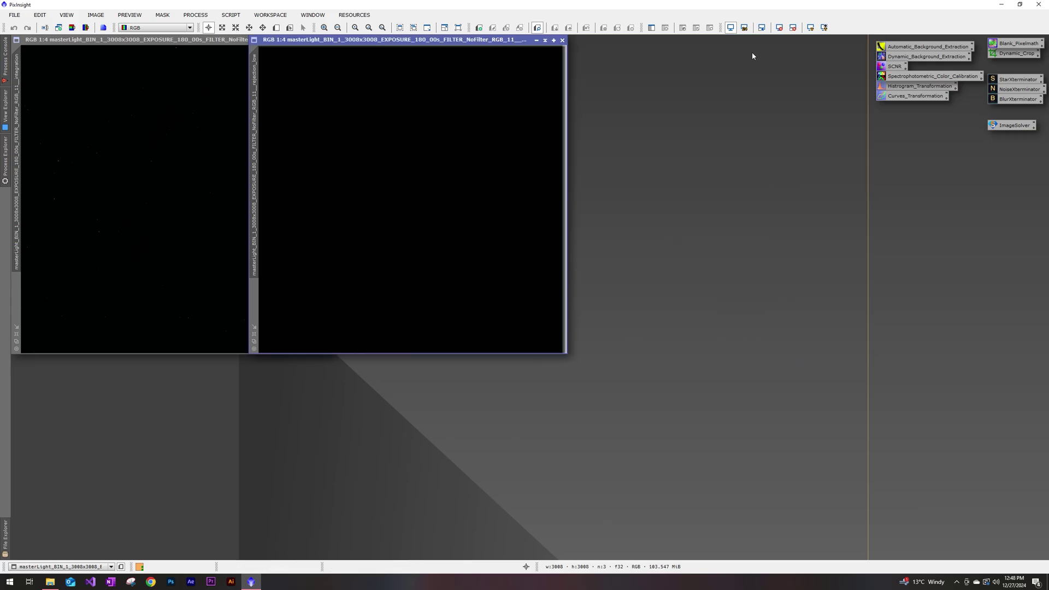
left_click(811, 28)
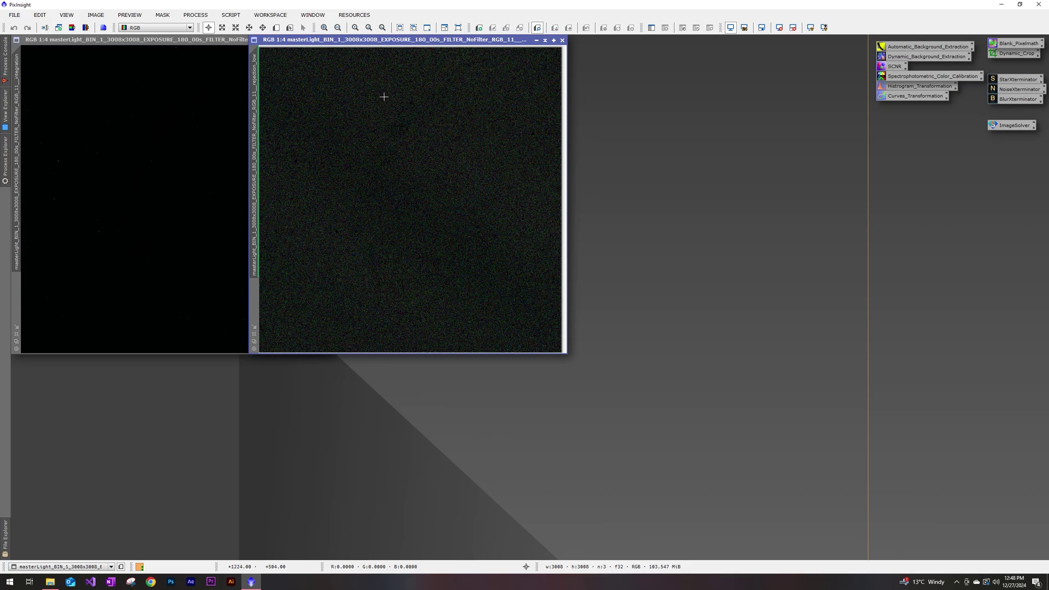
left_click(562, 40)
left_click_drag(243, 42, 511, 56)
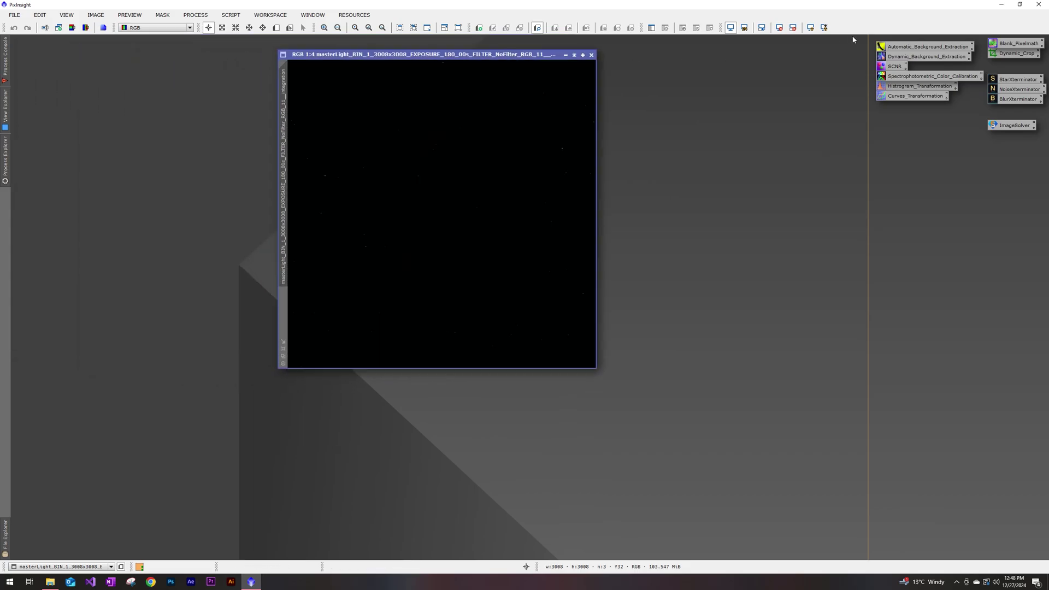
left_click(810, 27)
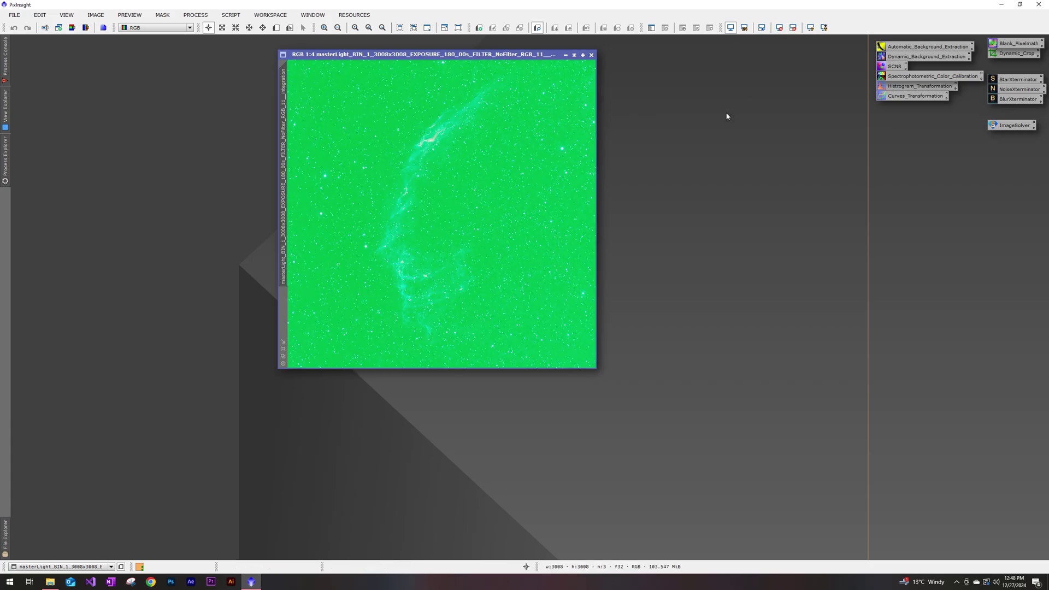
Step: Drag the stretched integration window left, then back to the middle of the workspace
left_click_drag(466, 58, 230, 87)
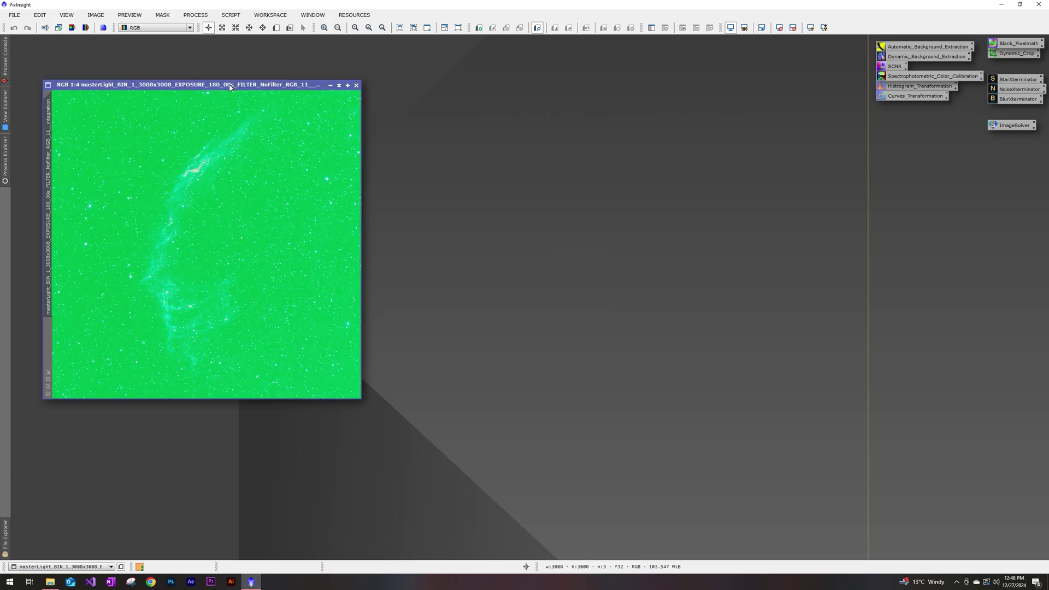
left_click_drag(230, 87, 476, 145)
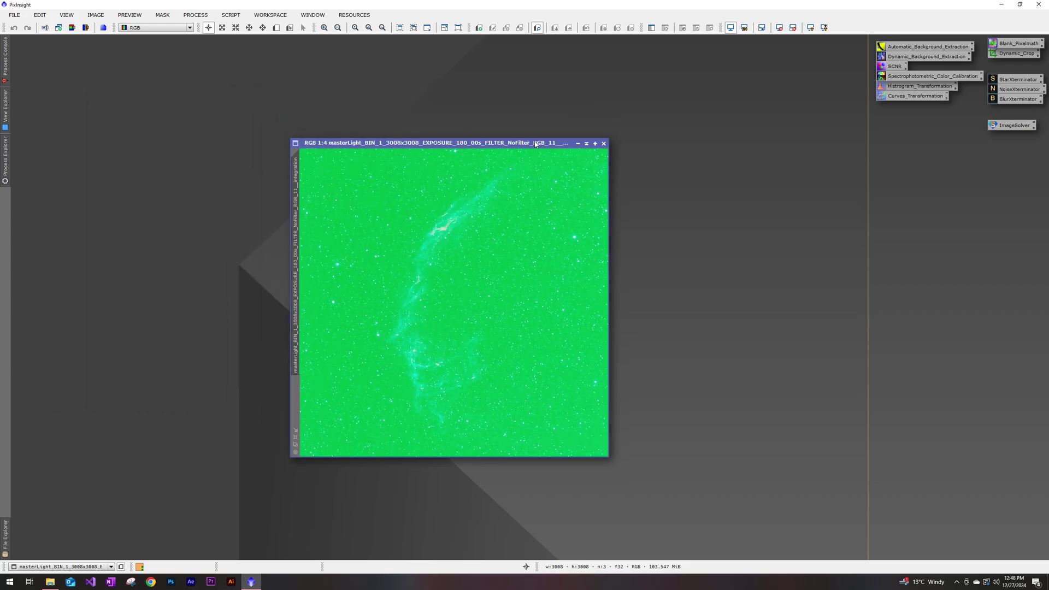